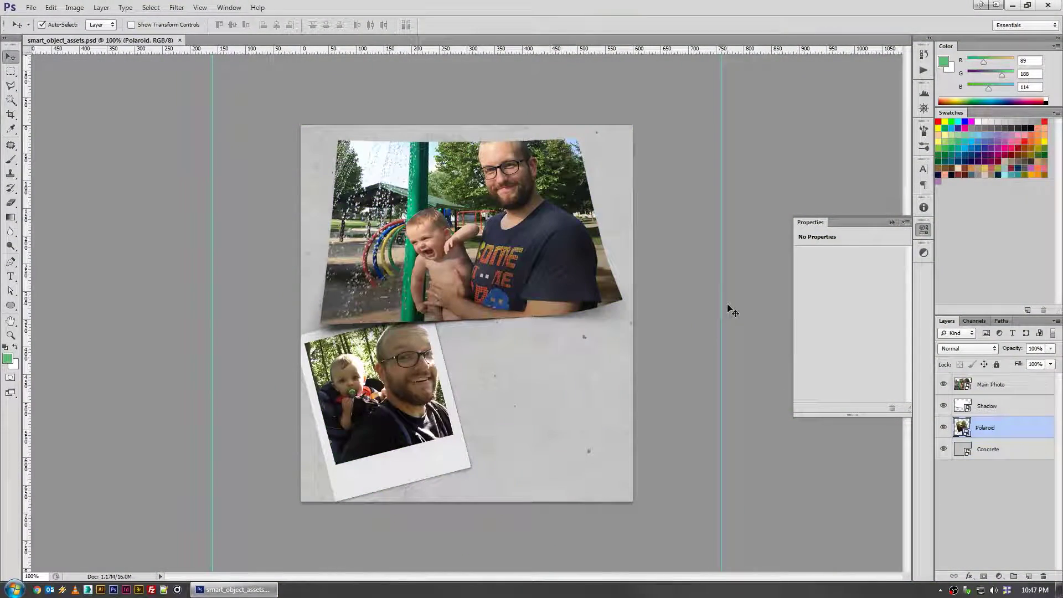
Nudge the main photo slightly down-right, hide the guides, and shift the polaroid right and up.
{"action": "left_click", "coordinate": [711, 280]}
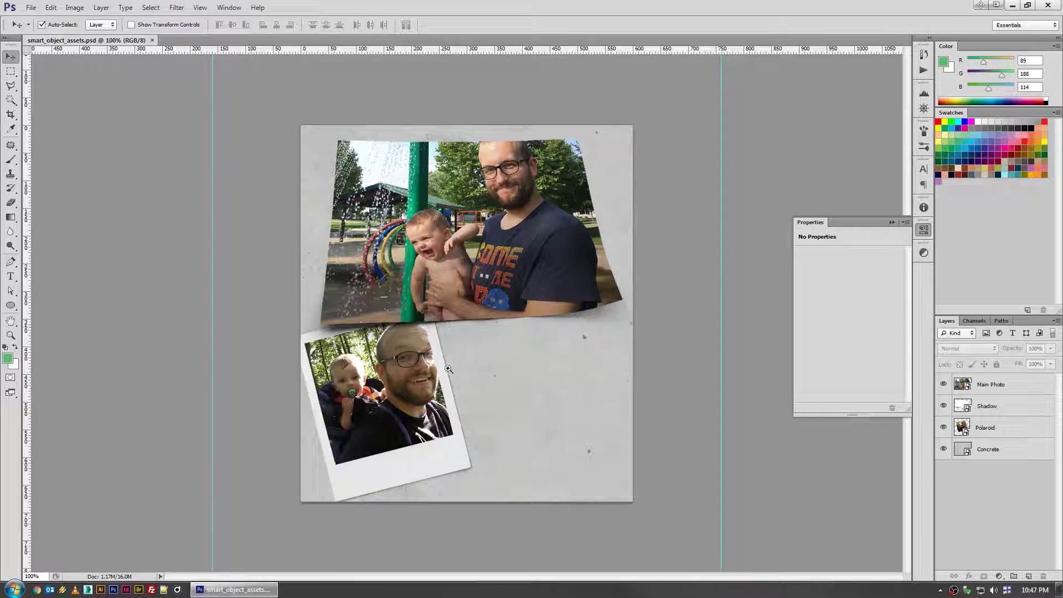
{"action": "scroll", "coordinate": [438, 390], "scroll_direction": "up", "scroll_amount": 2}
{"action": "scroll", "coordinate": [526, 239], "scroll_direction": "down", "scroll_amount": 2}
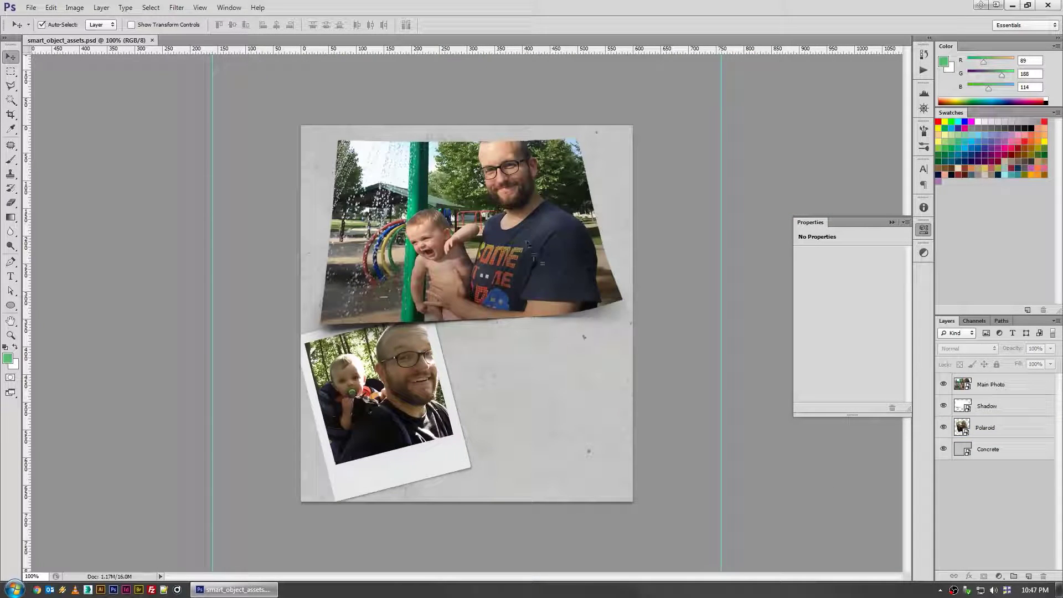
{"action": "mouse_move", "coordinate": [517, 245]}
{"action": "left_mouse_down"}
{"action": "mouse_move", "coordinate": [524, 297]}
{"action": "mouse_move", "coordinate": [521, 254]}
{"action": "left_mouse_up"}
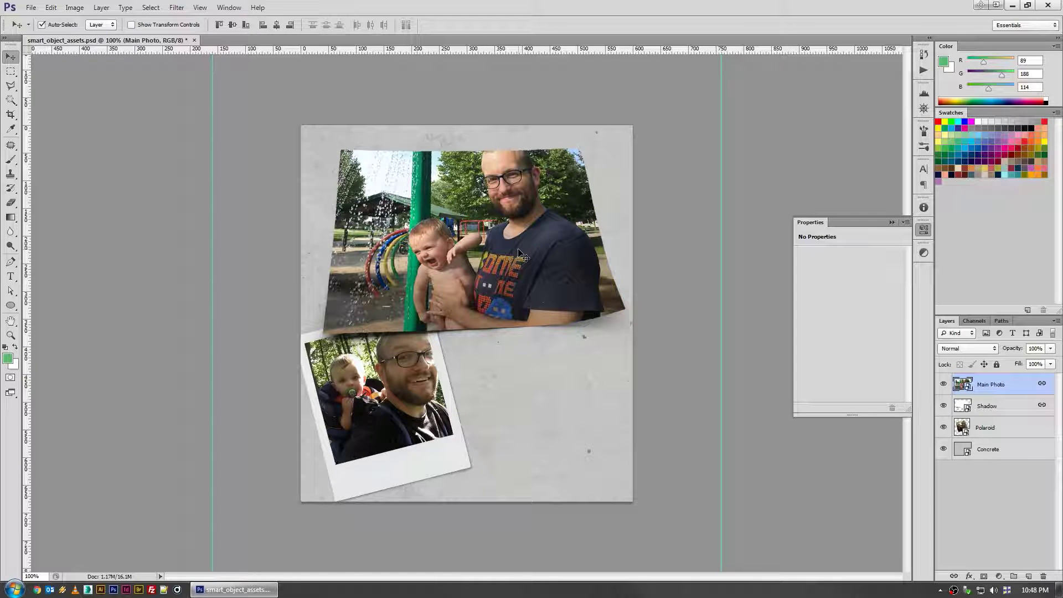
{"action": "key", "text": "ctrl+semicolon"}
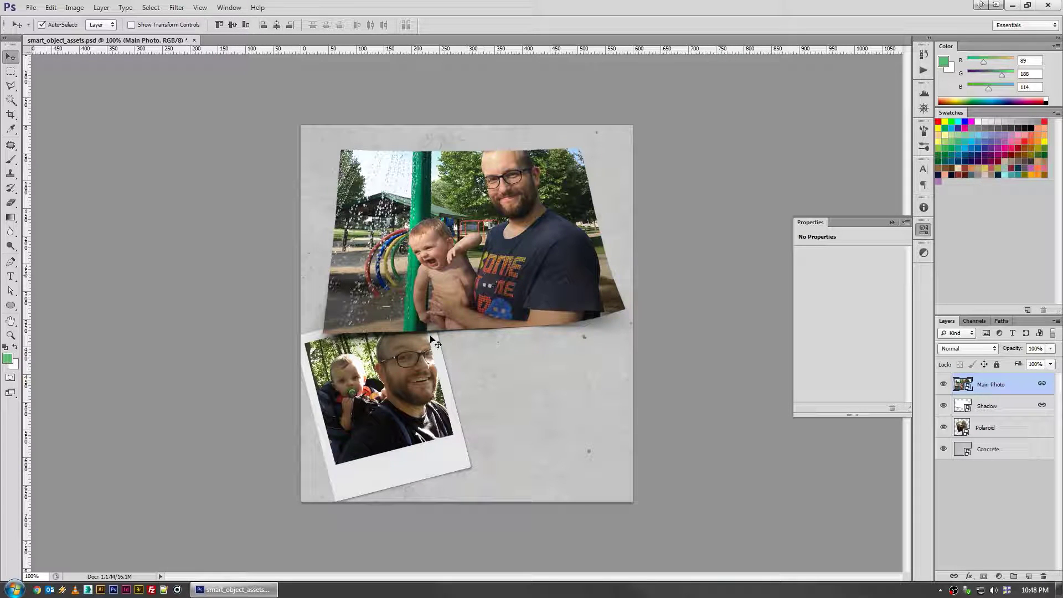
{"action": "left_click_drag", "start_coordinate": [421, 430], "coordinate": [456, 427]}
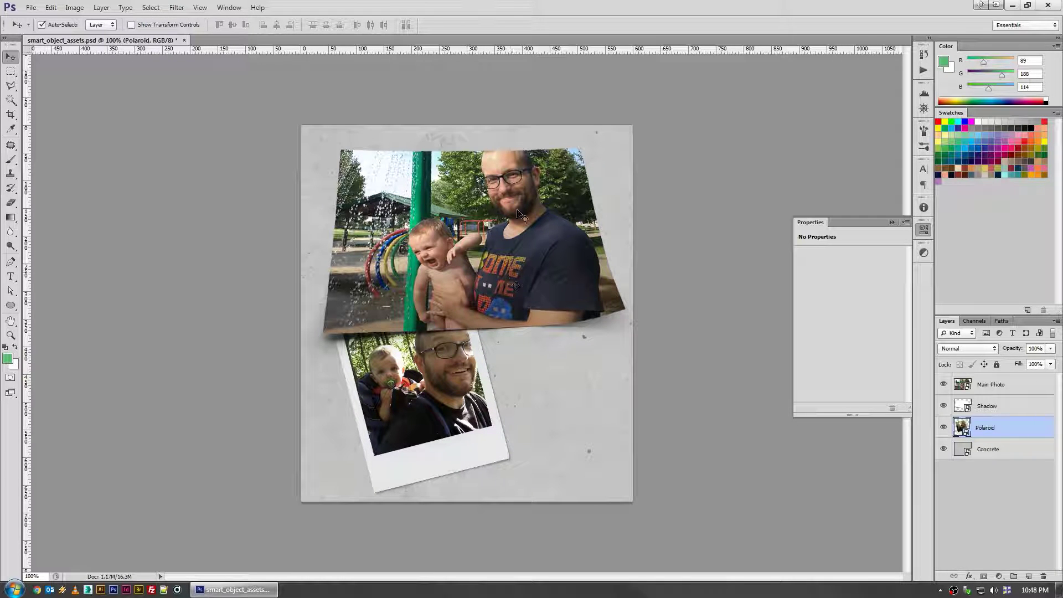
{"action": "scroll", "coordinate": [426, 368], "scroll_direction": "up", "scroll_amount": 1}
{"action": "scroll", "coordinate": [500, 281], "scroll_direction": "down", "scroll_amount": 1}
{"action": "left_click", "coordinate": [943, 427]}
{"action": "left_click", "coordinate": [943, 427]}
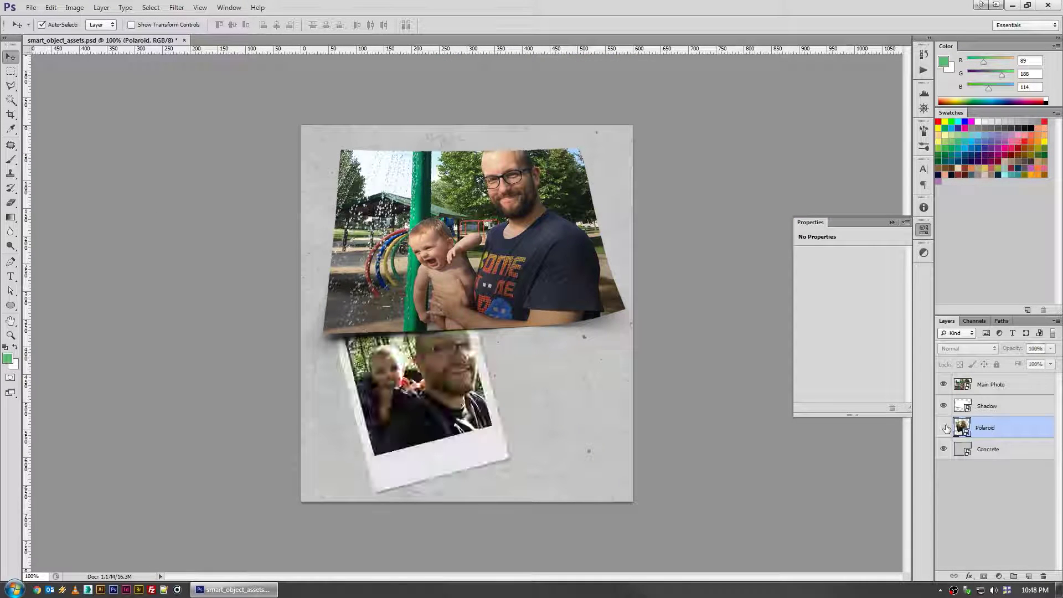
{"action": "left_click", "coordinate": [945, 428]}
{"action": "left_click", "coordinate": [944, 427]}
{"action": "left_click", "coordinate": [944, 427]}
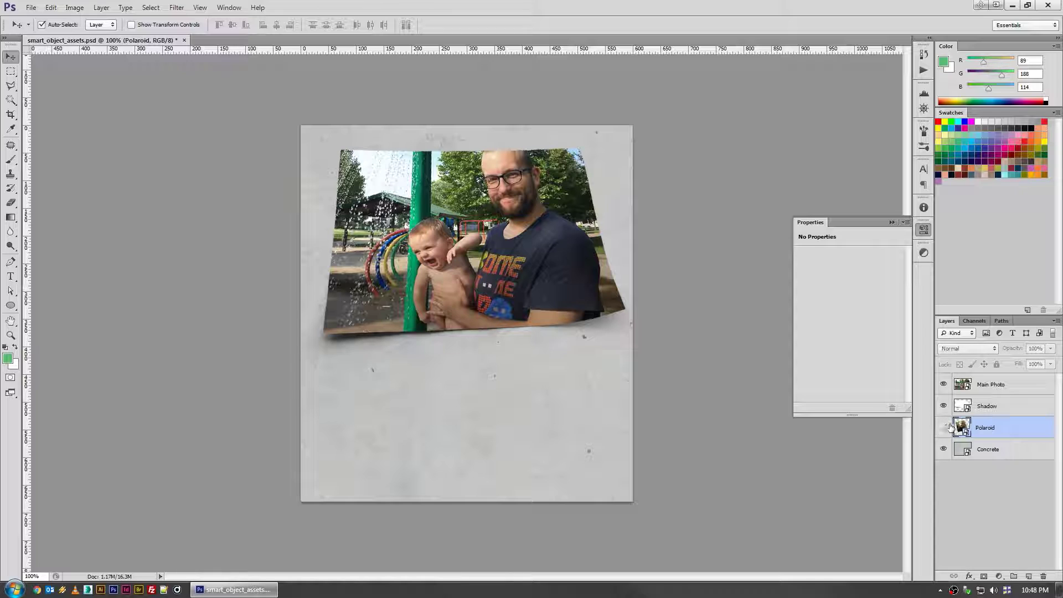
{"action": "left_click", "coordinate": [943, 384]}
{"action": "left_click", "coordinate": [943, 384]}
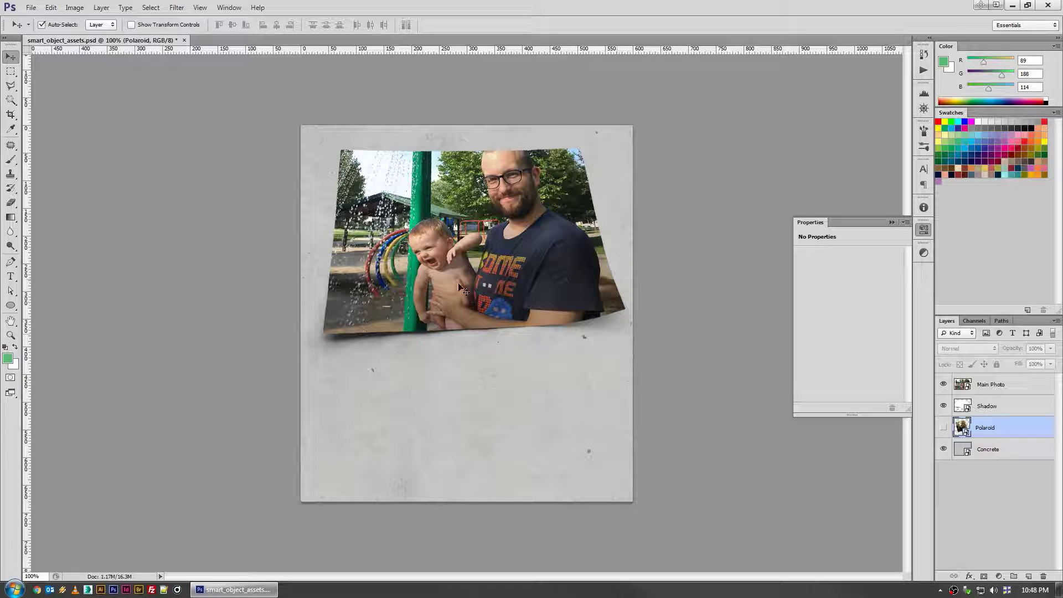
{"action": "left_click", "coordinate": [998, 389]}
{"action": "key", "text": "ctrl+plus"}
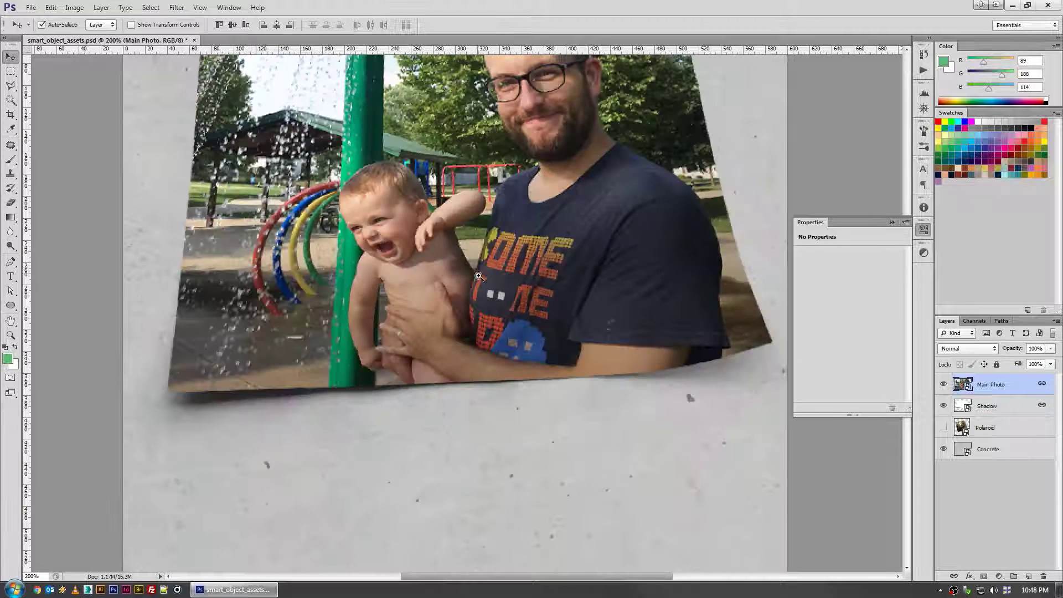
{"action": "key", "text": "ctrl+minus"}
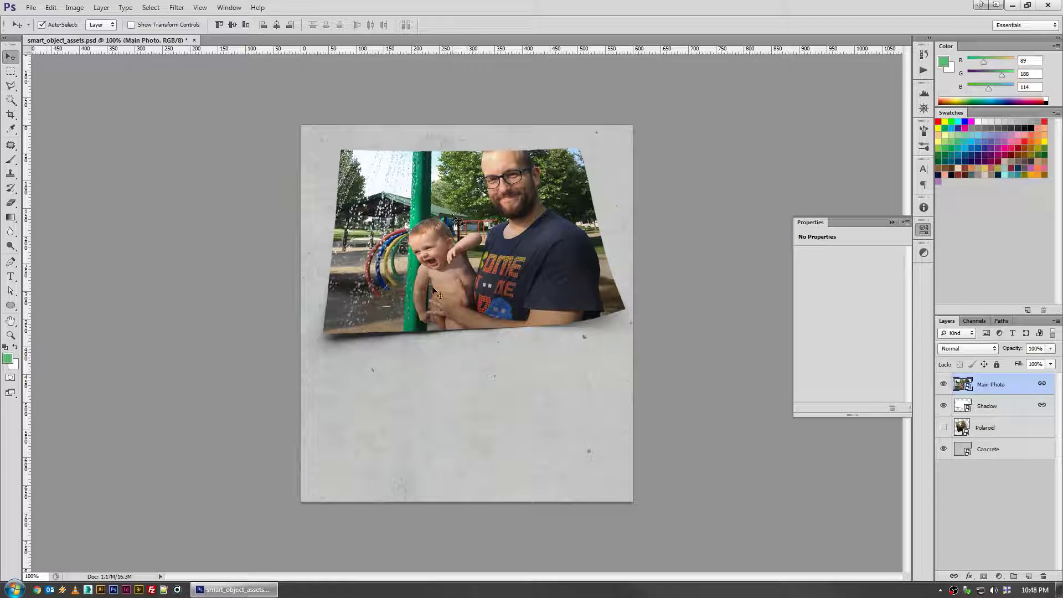
{"action": "left_click", "coordinate": [943, 427]}
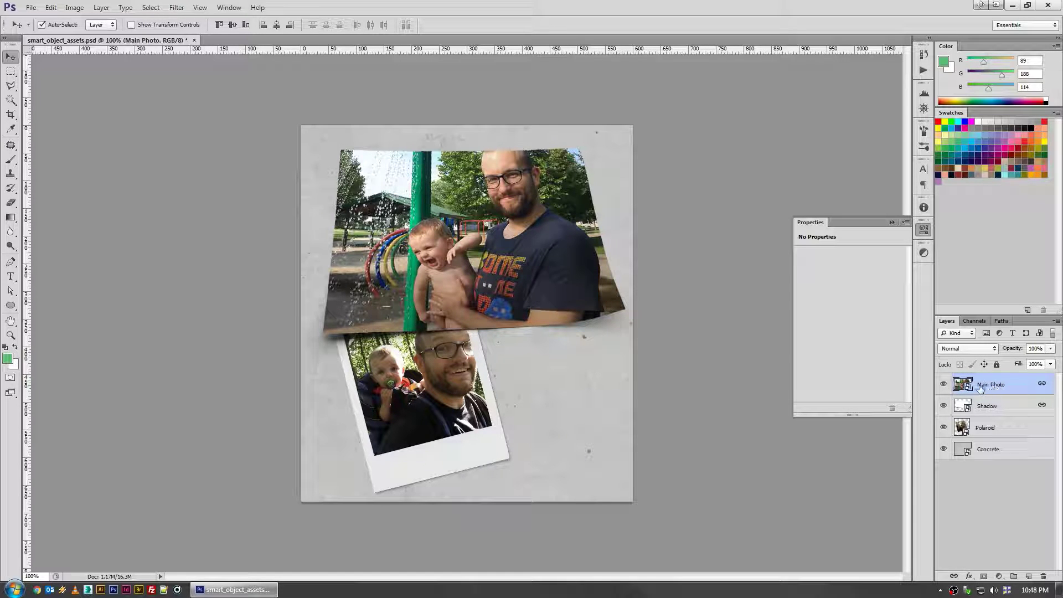
Toggle the Shadow and Main Photo layers on and off to compare, then select Shadow.
{"action": "left_click", "coordinate": [943, 407]}
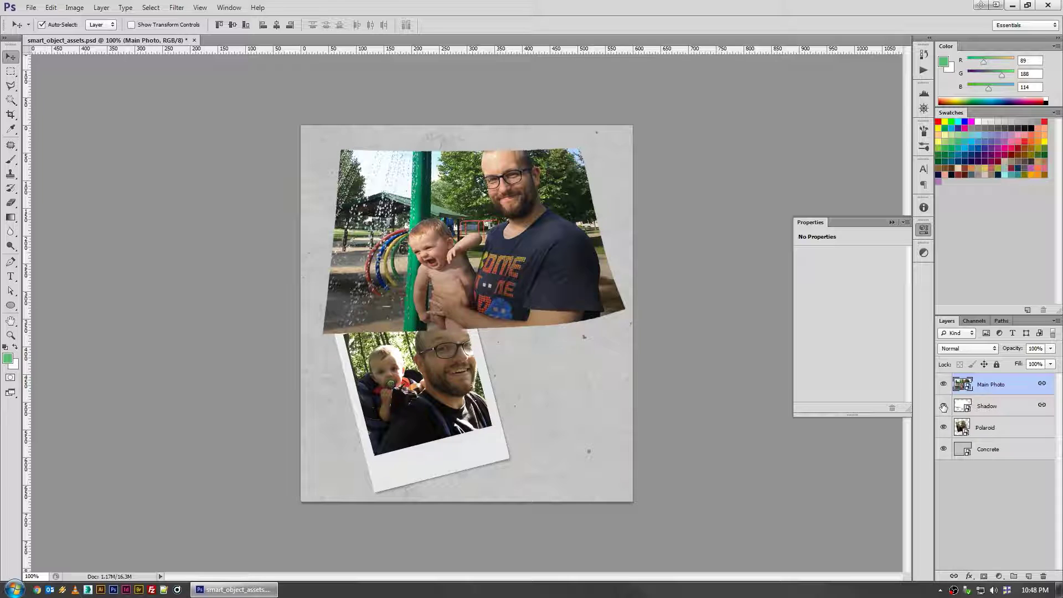
{"action": "left_click", "coordinate": [943, 407]}
{"action": "left_click", "coordinate": [943, 407]}
{"action": "left_click", "coordinate": [943, 407]}
{"action": "left_click", "coordinate": [943, 384]}
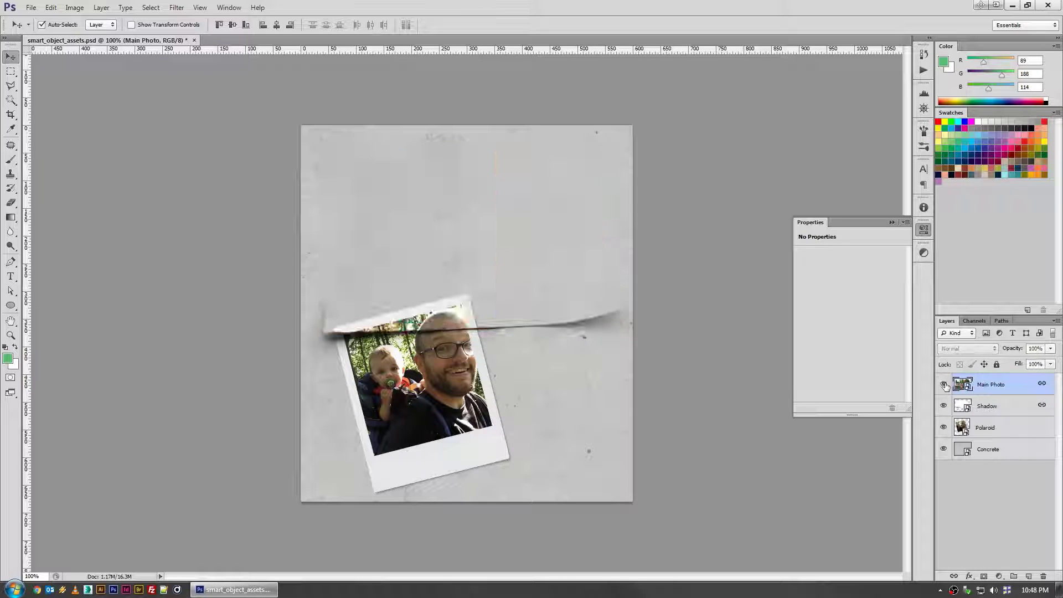
{"action": "left_click", "coordinate": [944, 384]}
{"action": "left_click", "coordinate": [943, 384]}
{"action": "left_click", "coordinate": [943, 384]}
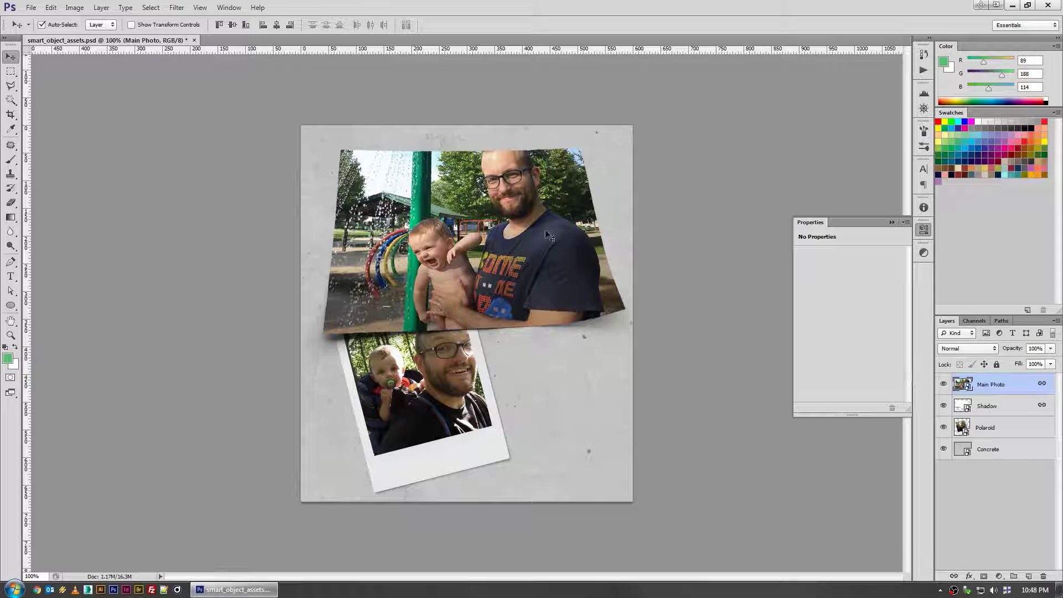
{"action": "left_click", "coordinate": [999, 407]}
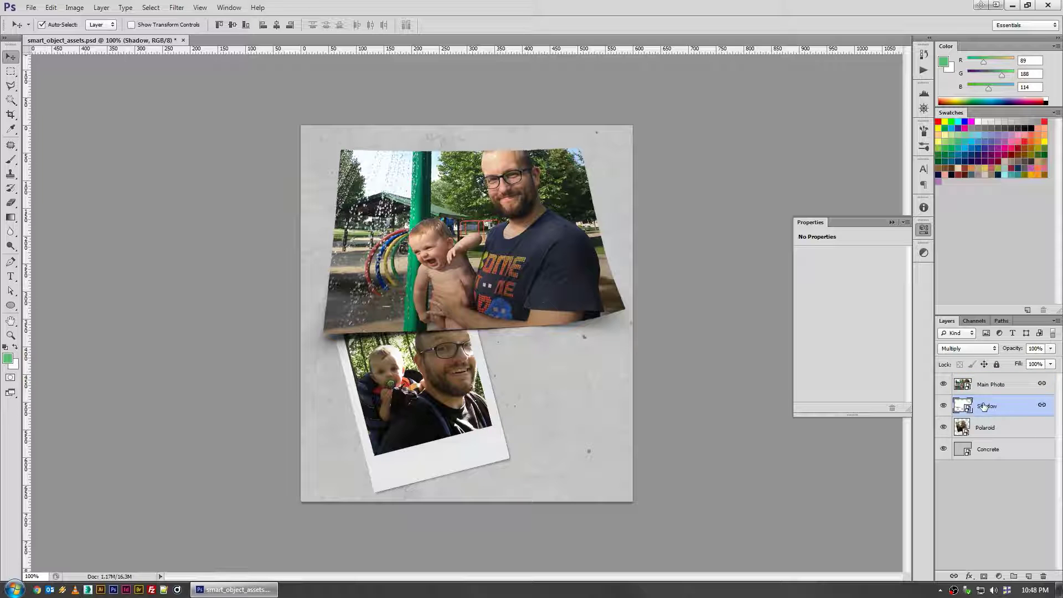
{"action": "left_click", "coordinate": [995, 388]}
{"action": "left_click", "coordinate": [991, 403]}
Set the shadow to Normal and view it alone over a new white bottom layer.
{"action": "left_click", "coordinate": [978, 349]}
{"action": "left_click", "coordinate": [958, 60]}
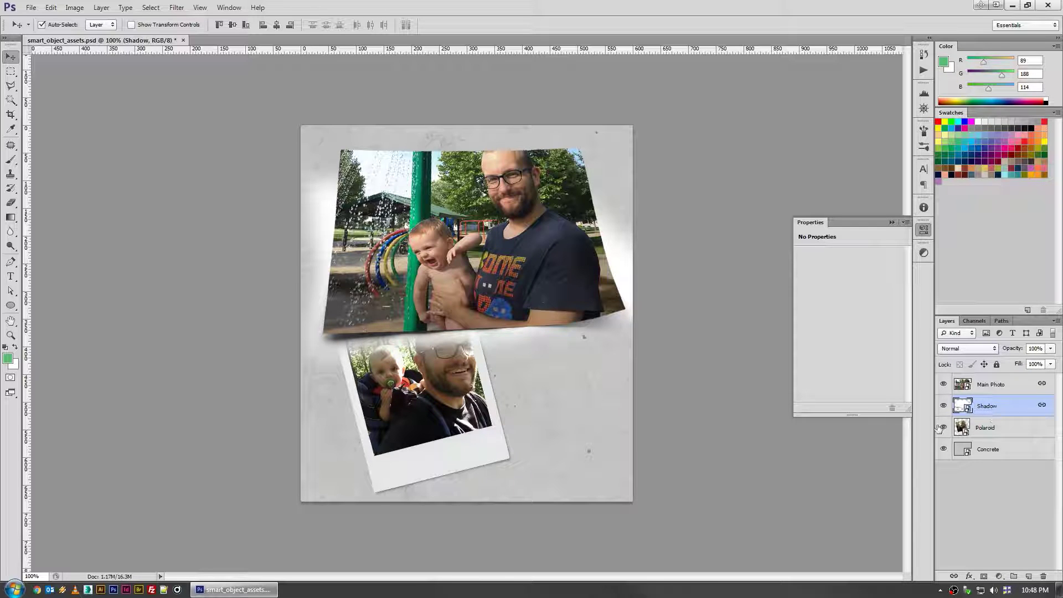
{"action": "left_click_drag", "start_coordinate": [942, 427], "coordinate": [943, 449]}
{"action": "left_click", "coordinate": [943, 384]}
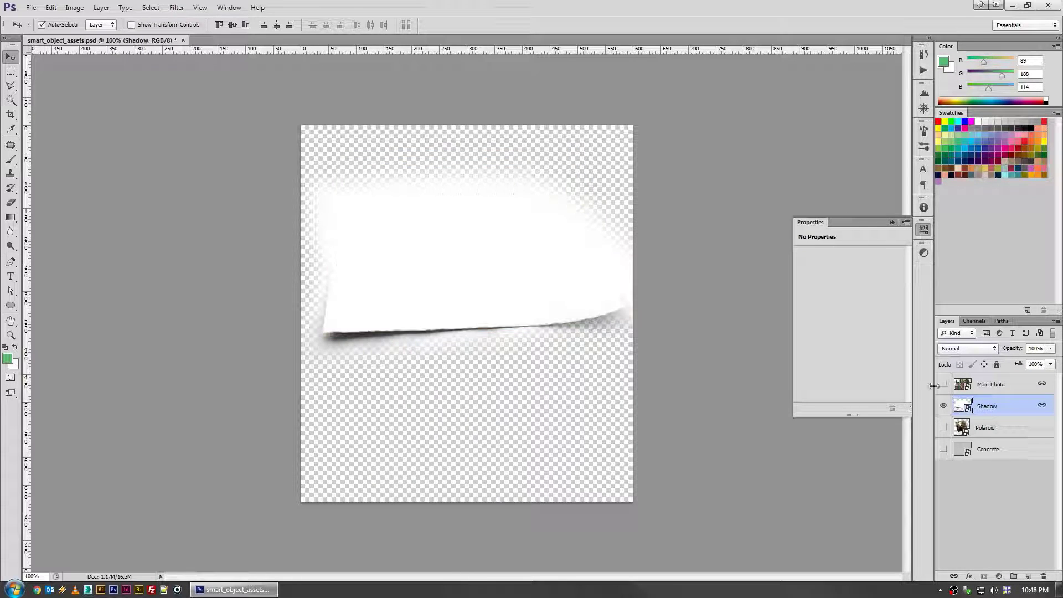
{"action": "left_click", "coordinate": [1028, 576]}
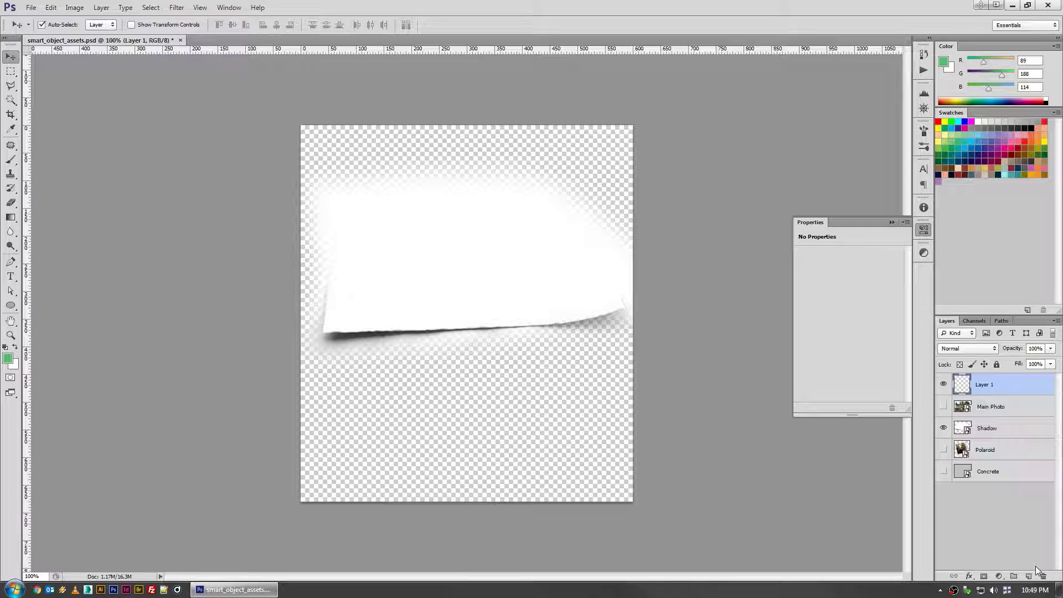
{"action": "key", "text": "ctrl+BackSpace"}
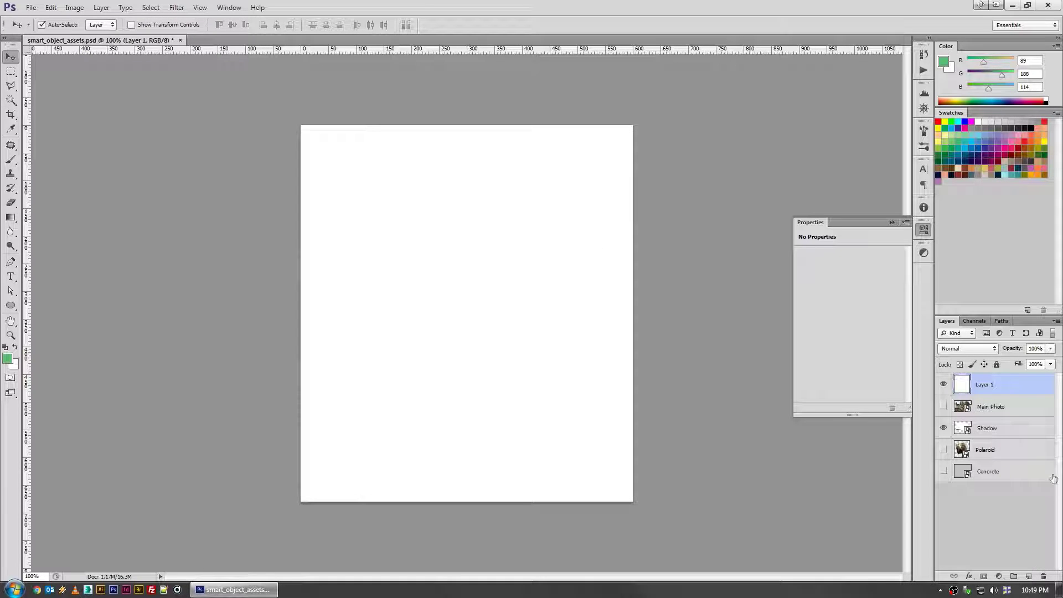
{"action": "key", "text": "ctrl+shift+bracketleft"}
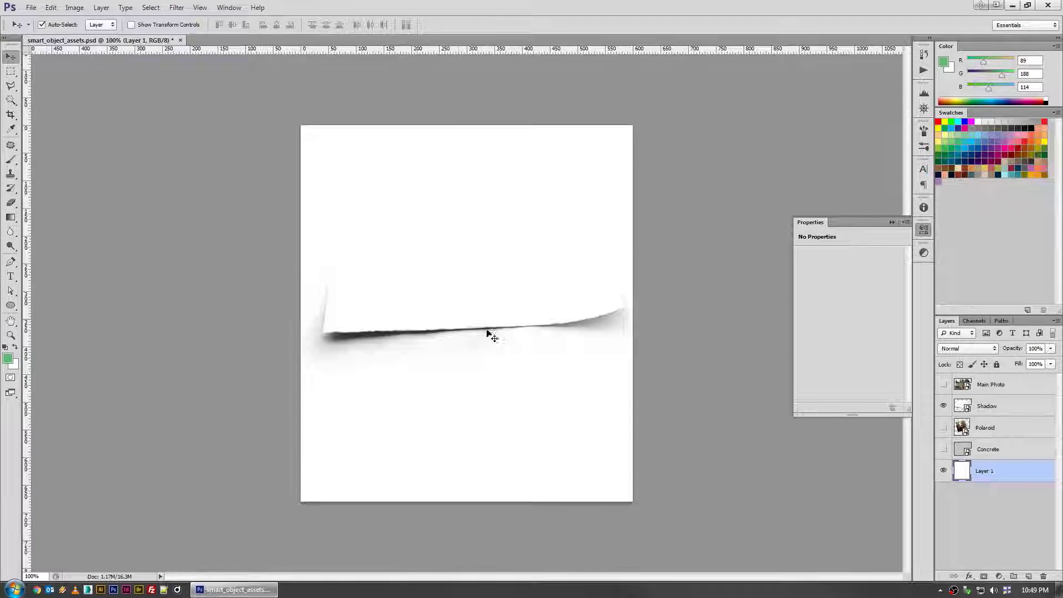
{"action": "key", "text": "ctrl+plus"}
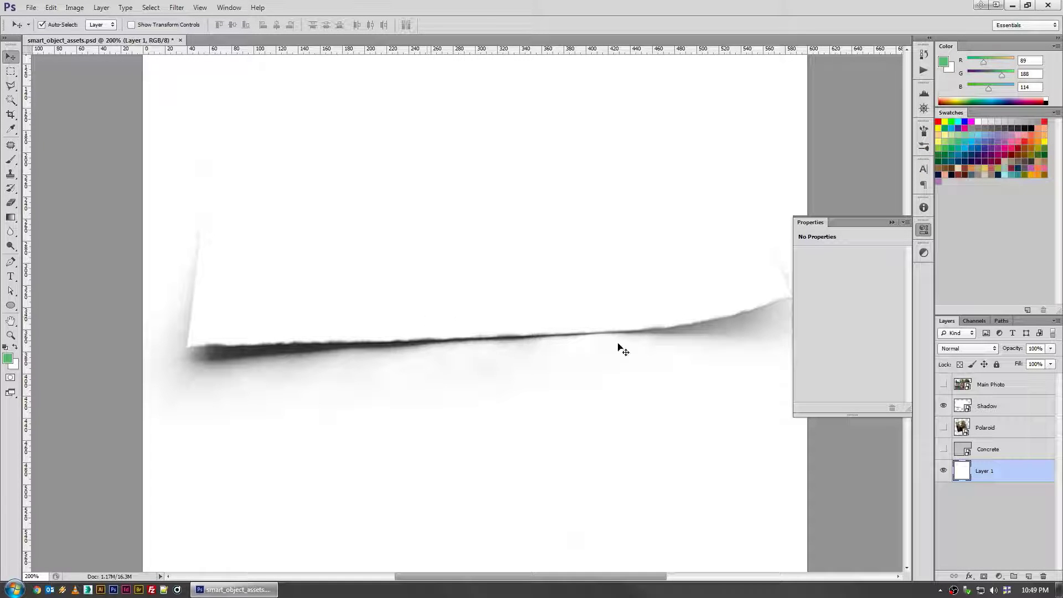
Delete white Layer 1, set the shadow back to Multiply, and show the background and main photo.
{"action": "left_click", "coordinate": [991, 408]}
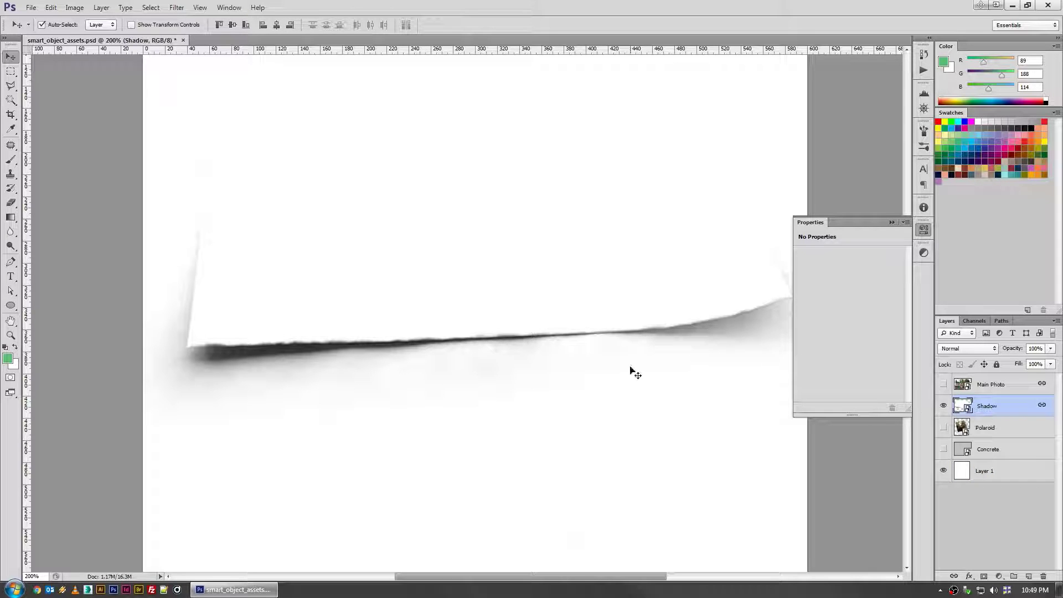
{"action": "left_click_drag", "start_coordinate": [978, 472], "coordinate": [1043, 576]}
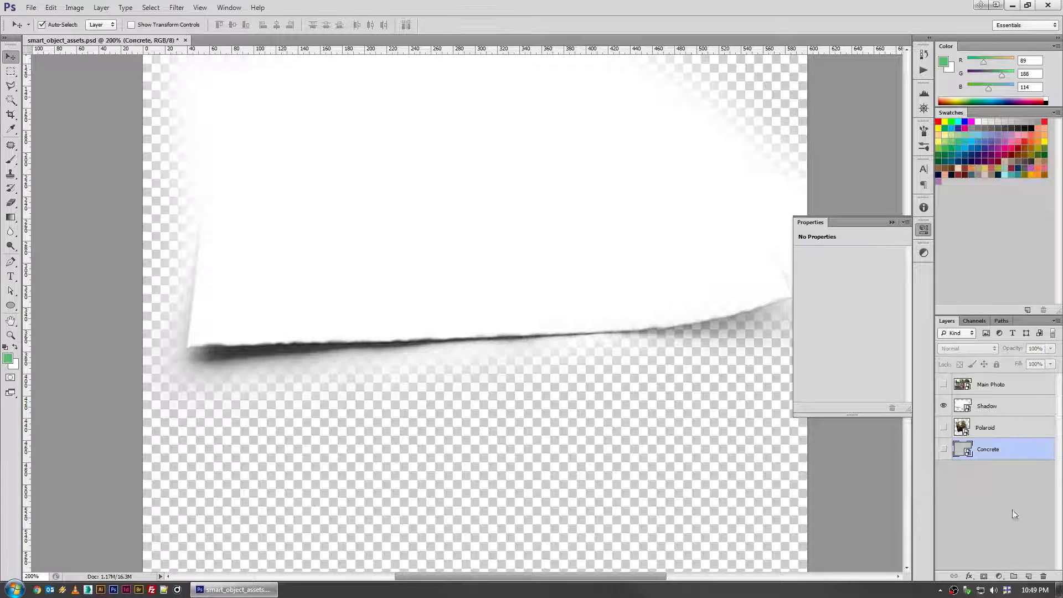
{"action": "left_click", "coordinate": [944, 449]}
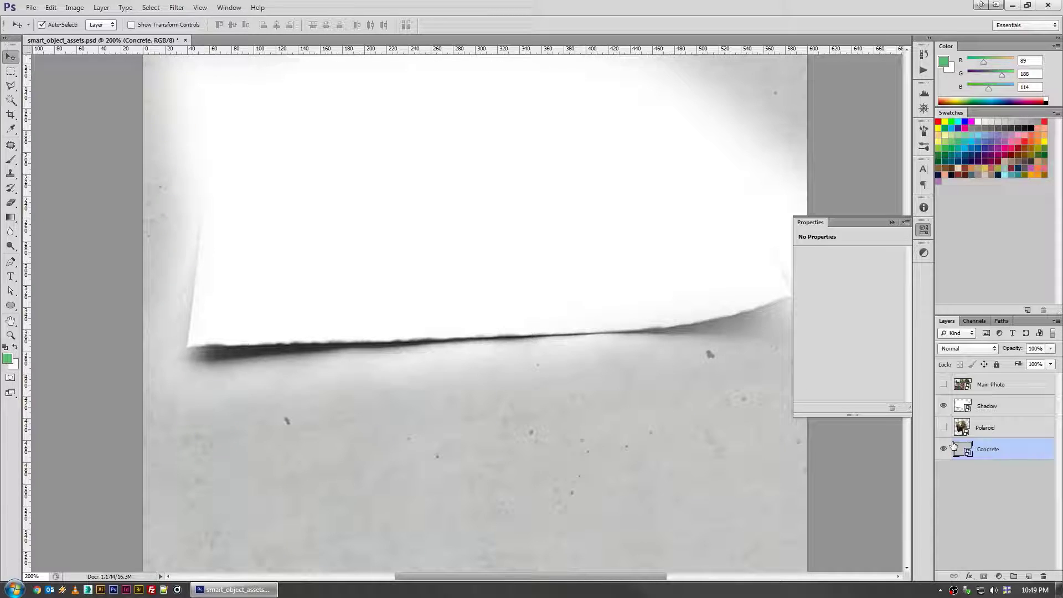
{"action": "left_click", "coordinate": [990, 407]}
{"action": "left_click", "coordinate": [968, 347]}
{"action": "left_click", "coordinate": [968, 98]}
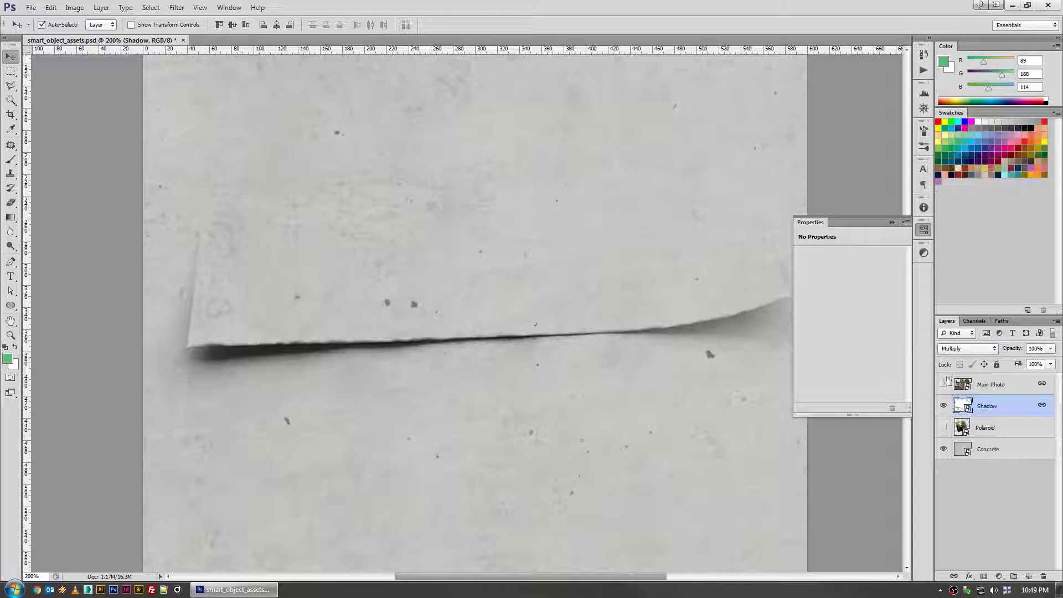
{"action": "left_click", "coordinate": [944, 383]}
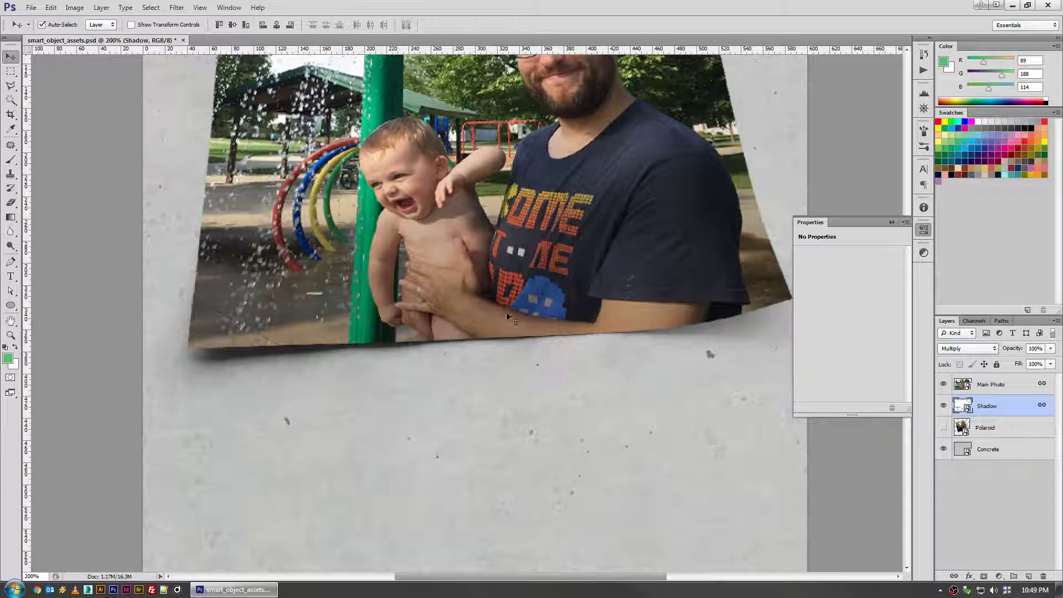
{"action": "left_click", "coordinate": [516, 273], "text": "alt"}
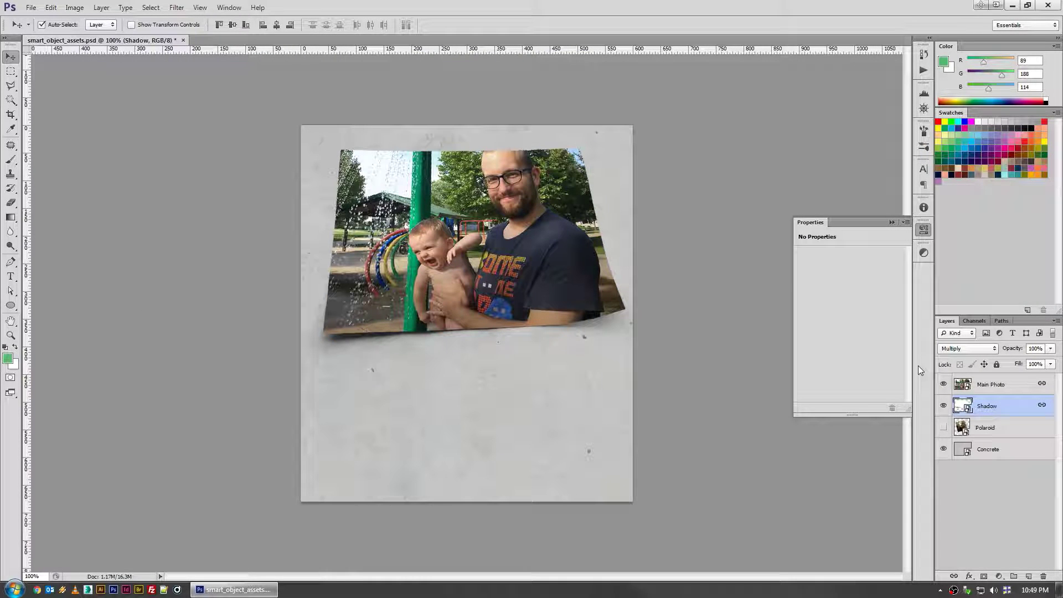
Open the Main Photo smart object's contents and toggle the Levels 4 adjustment.
{"action": "left_click", "coordinate": [979, 385]}
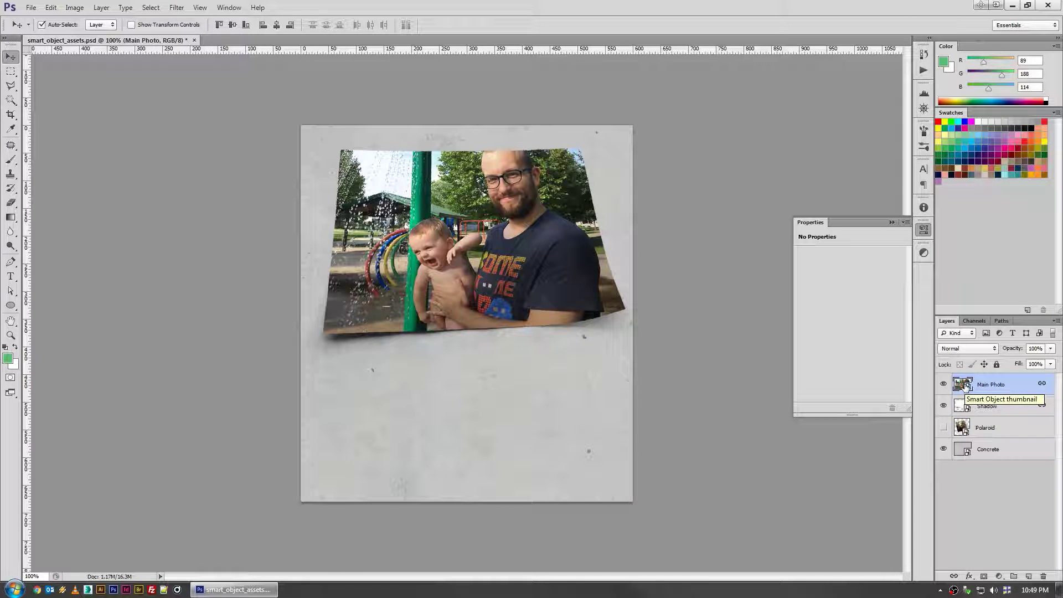
{"action": "double_click", "coordinate": [963, 384]}
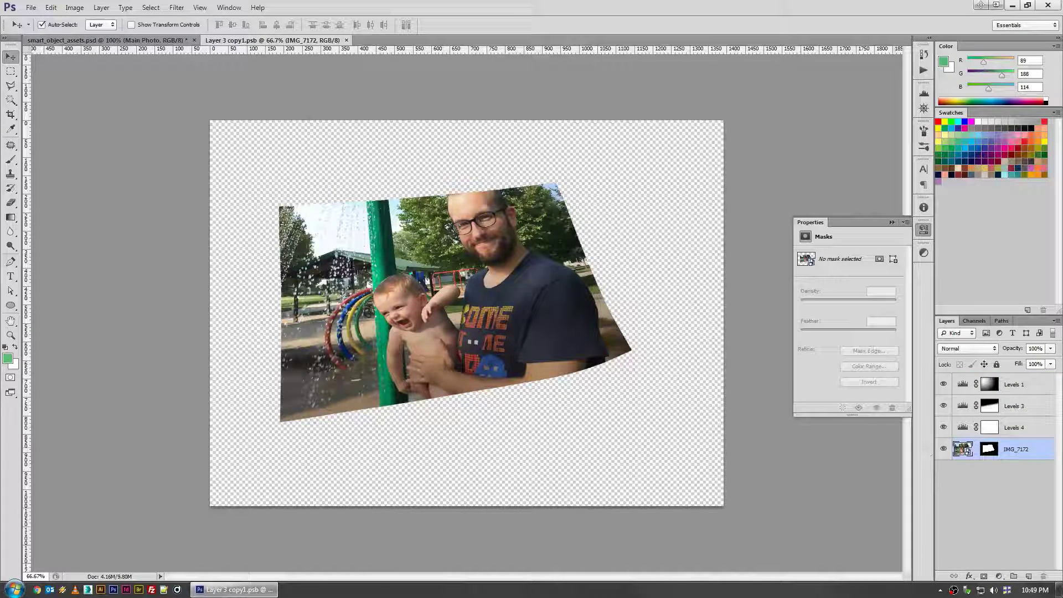
{"action": "left_click", "coordinate": [943, 428]}
Compare the photo with Levels 3 and Levels 1 toggled on and off, then close it.
{"action": "left_click", "coordinate": [943, 406]}
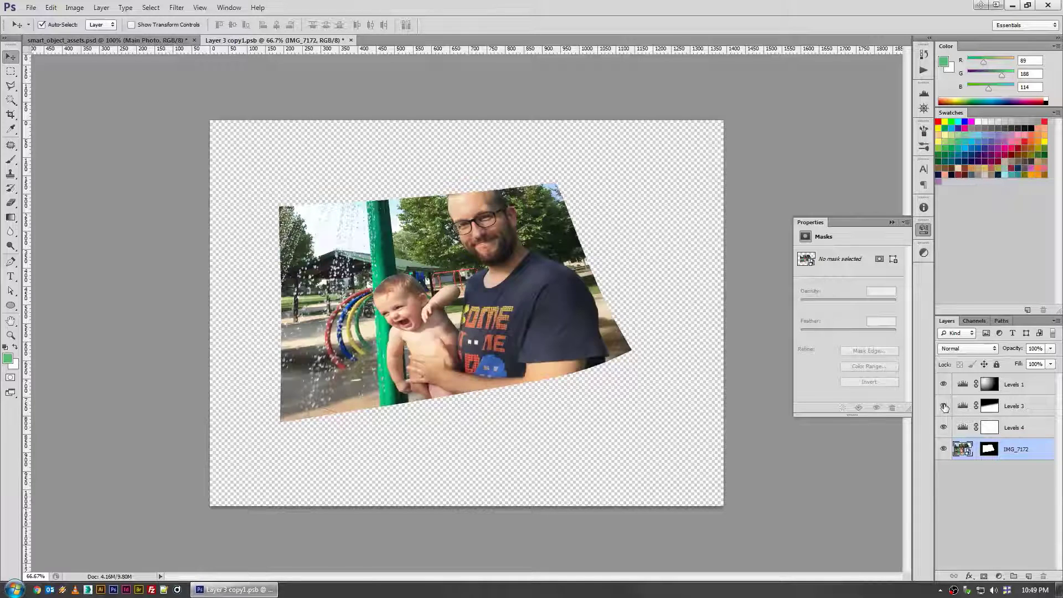
{"action": "left_click", "coordinate": [943, 406]}
{"action": "left_click", "coordinate": [944, 406]}
{"action": "left_click", "coordinate": [943, 406]}
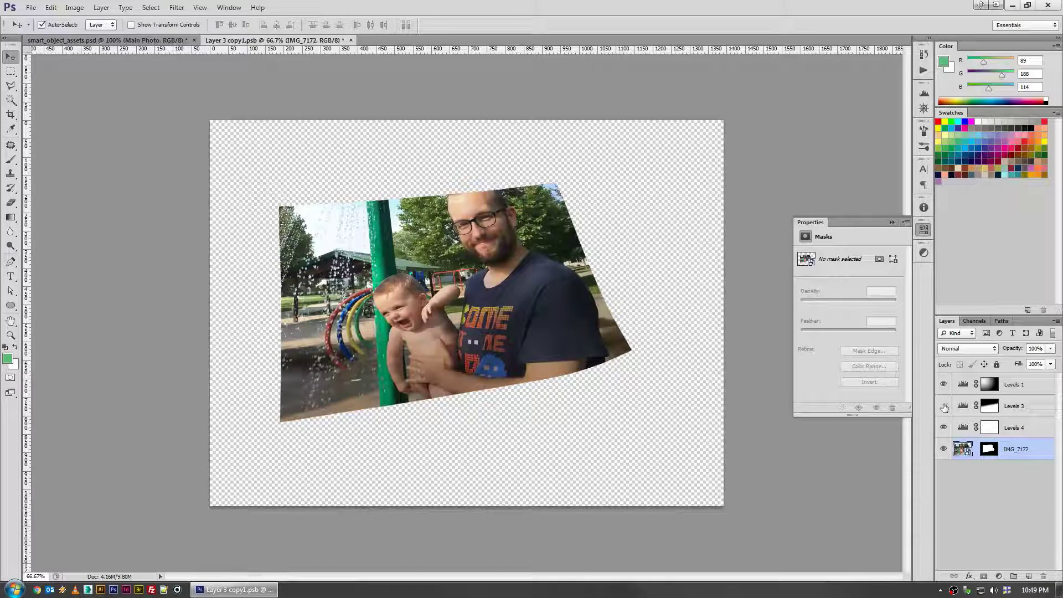
{"action": "left_click", "coordinate": [943, 406]}
{"action": "left_click", "coordinate": [943, 406]}
{"action": "left_click", "coordinate": [944, 384]}
{"action": "left_click", "coordinate": [943, 384]}
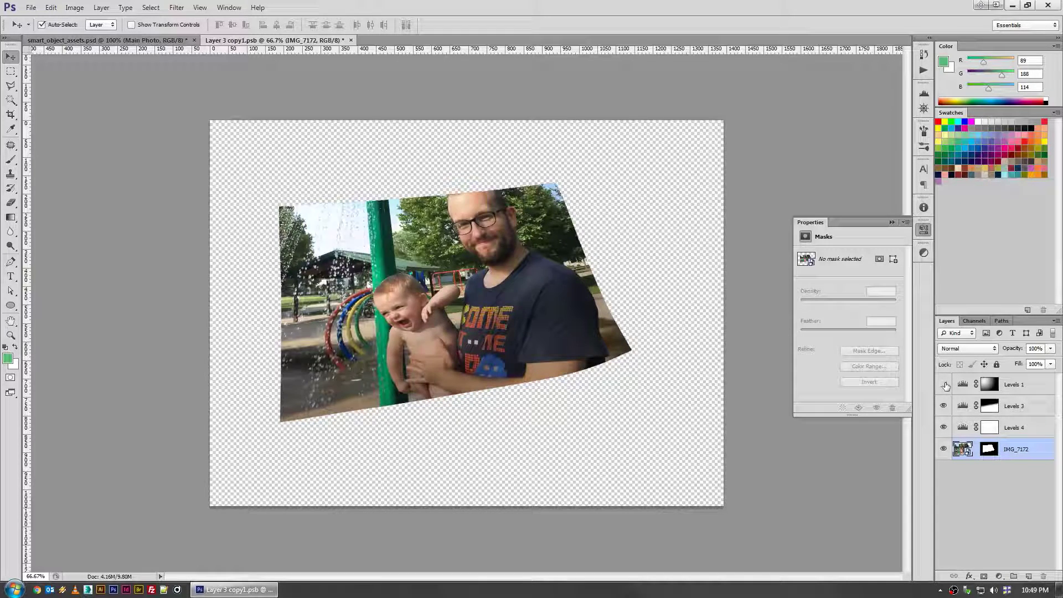
{"action": "left_click", "coordinate": [943, 384]}
{"action": "left_click", "coordinate": [943, 384]}
{"action": "key", "text": "ctrl+w"}
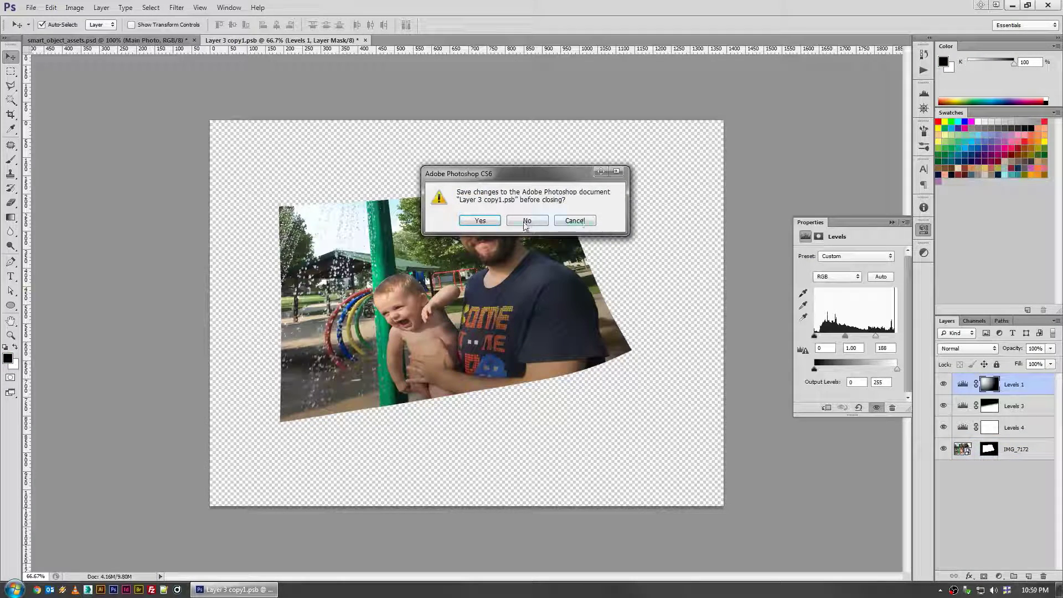
Discard the smart object changes, then cancel the bed photo placed in the collage.
{"action": "left_click", "coordinate": [558, 220]}
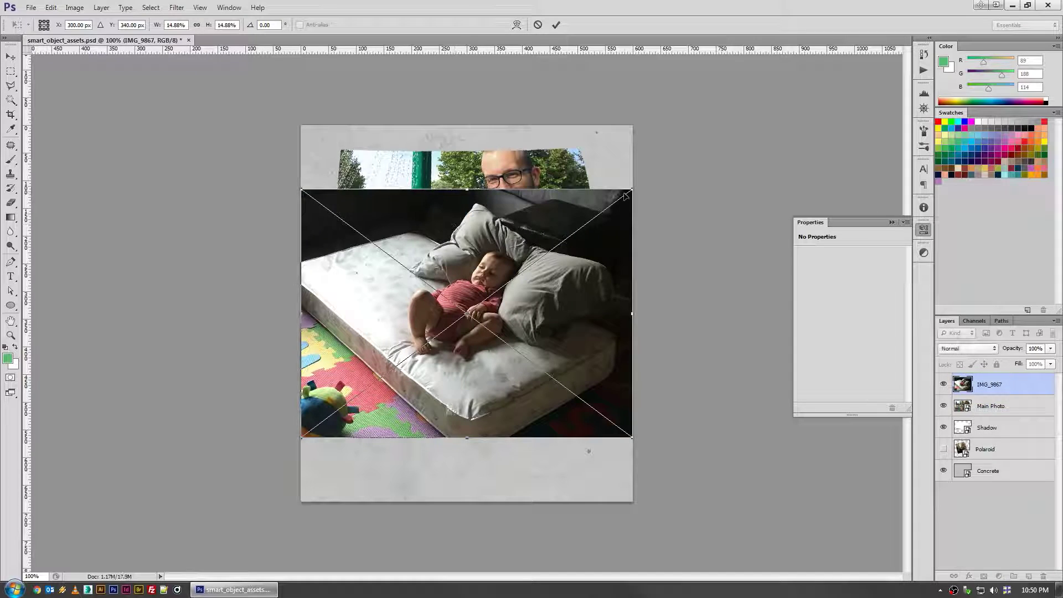
{"action": "left_click_drag", "start_coordinate": [629, 192], "coordinate": [588, 221]}
{"action": "left_click_drag", "start_coordinate": [583, 310], "coordinate": [576, 241]}
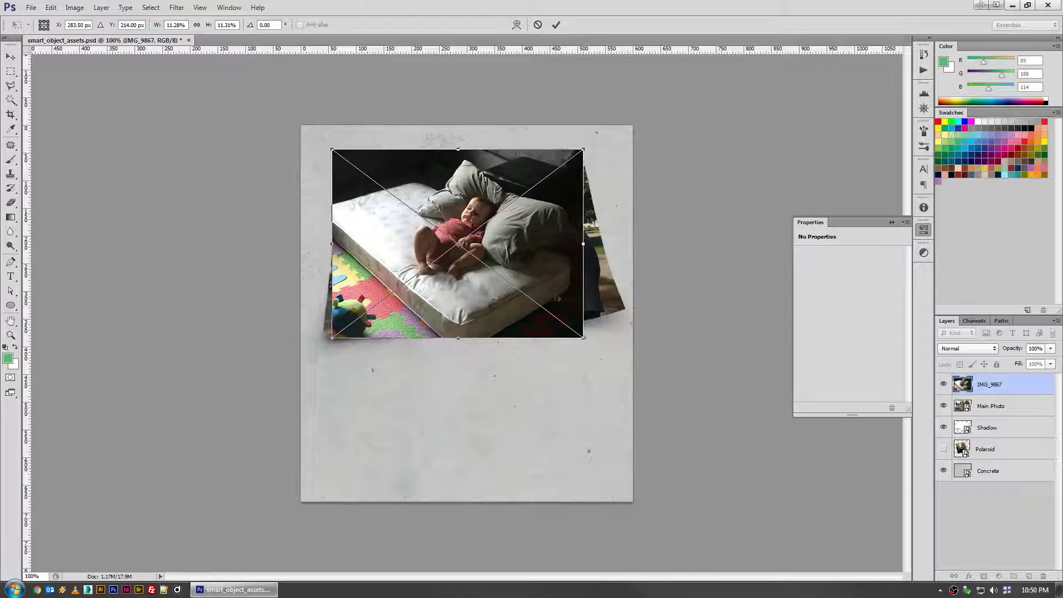
{"action": "key", "text": "Escape"}
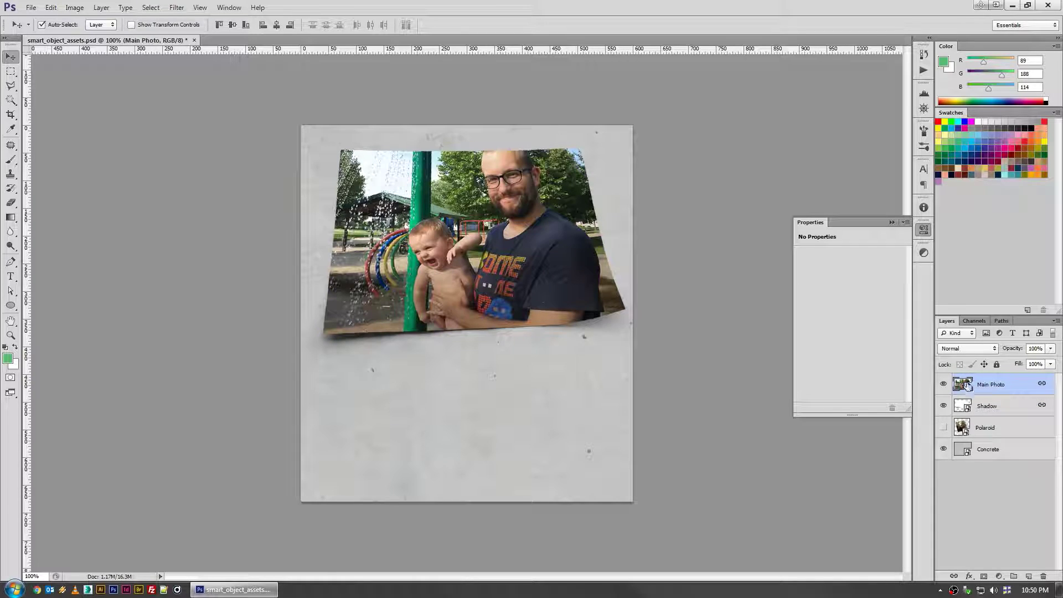
Reopen the Main Photo smart object and distort the semi-transparent bed photo onto the park photo's corners.
{"action": "double_click", "coordinate": [966, 386]}
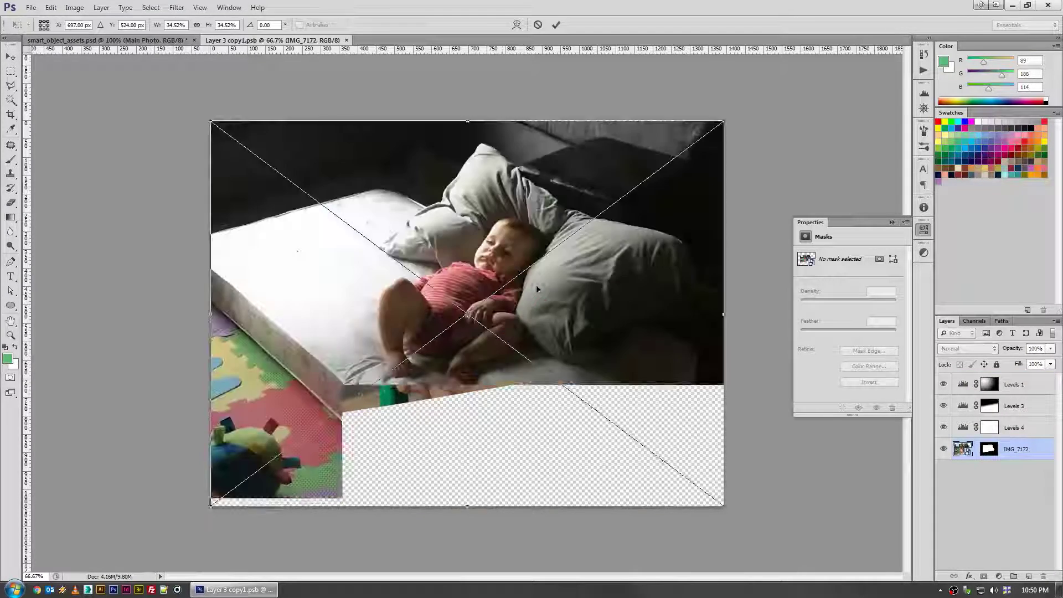
{"action": "left_click_drag", "start_coordinate": [1010, 348], "coordinate": [990, 350]}
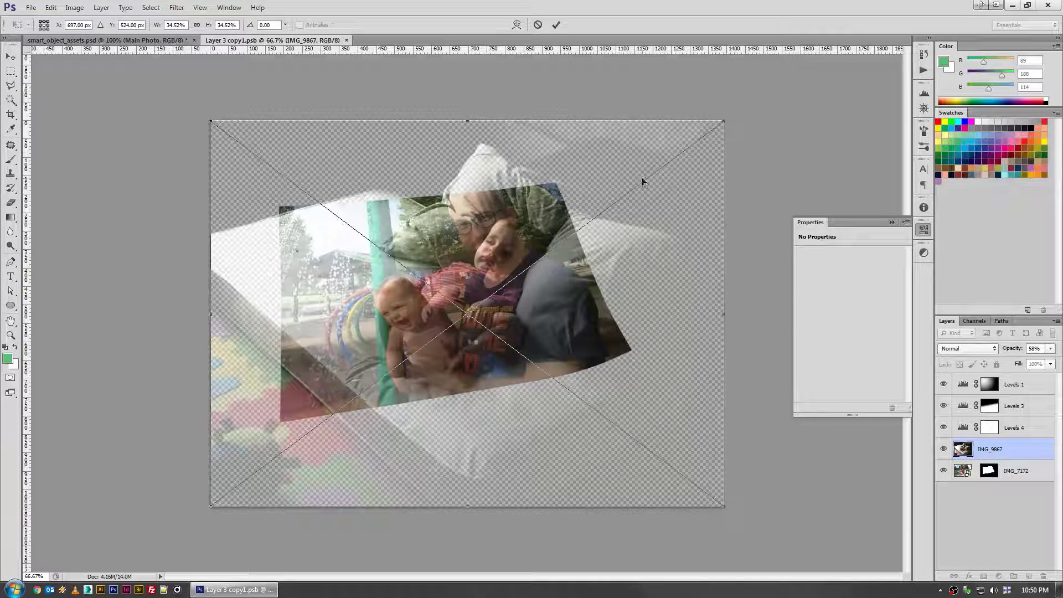
{"action": "right_click", "coordinate": [641, 177]}
{"action": "left_click", "coordinate": [715, 153]}
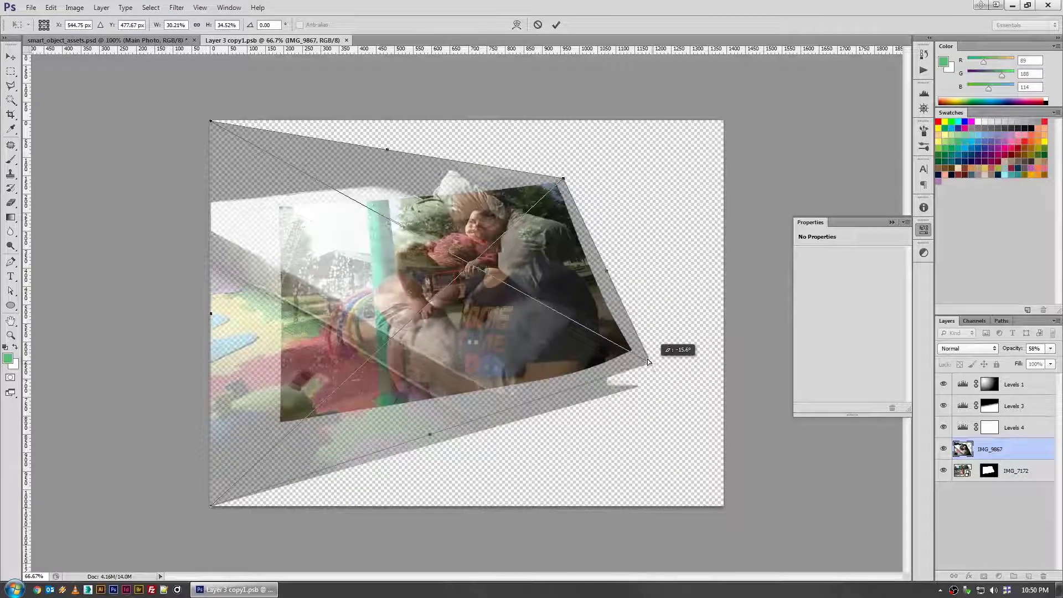
{"action": "left_click_drag", "start_coordinate": [209, 508], "coordinate": [281, 437]}
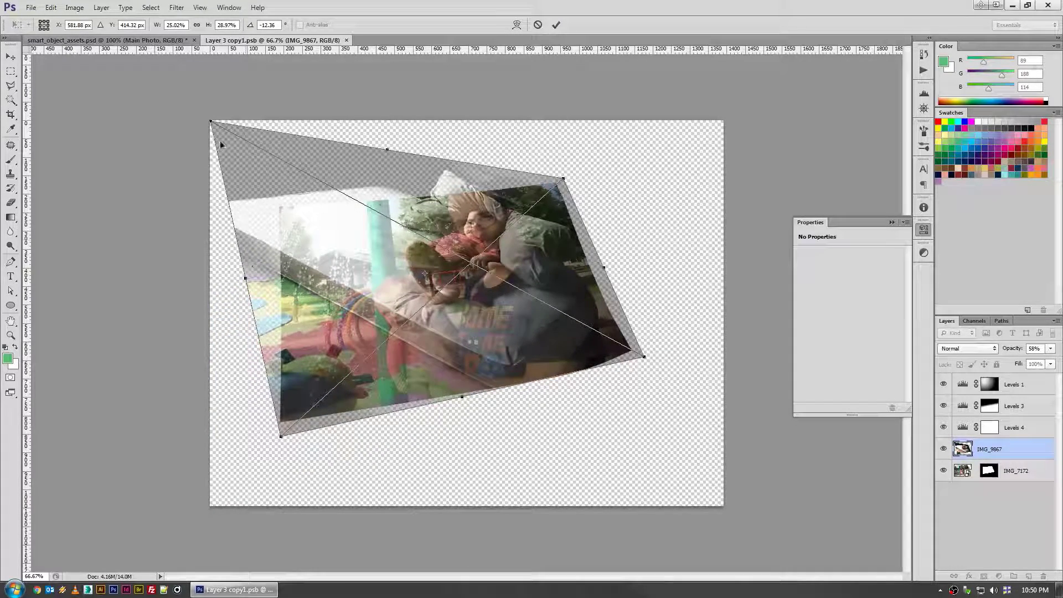
{"action": "left_click_drag", "start_coordinate": [212, 124], "coordinate": [277, 202]}
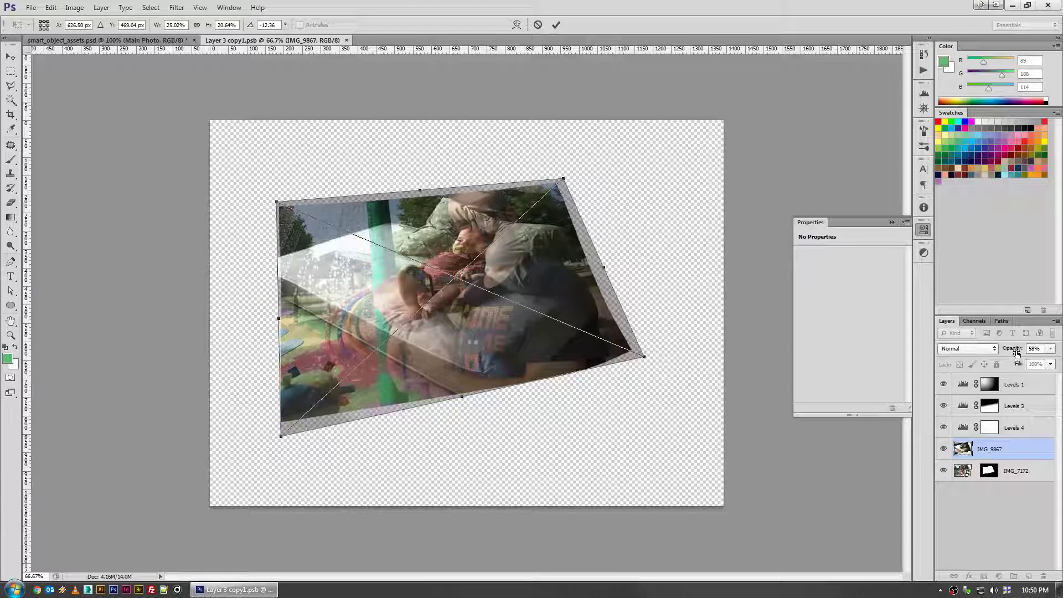
Restore 100% opacity, commit the distortion, move the curled mask onto the bed photo, and save.
{"action": "type", "text": "100"}
{"action": "key", "text": "Return"}
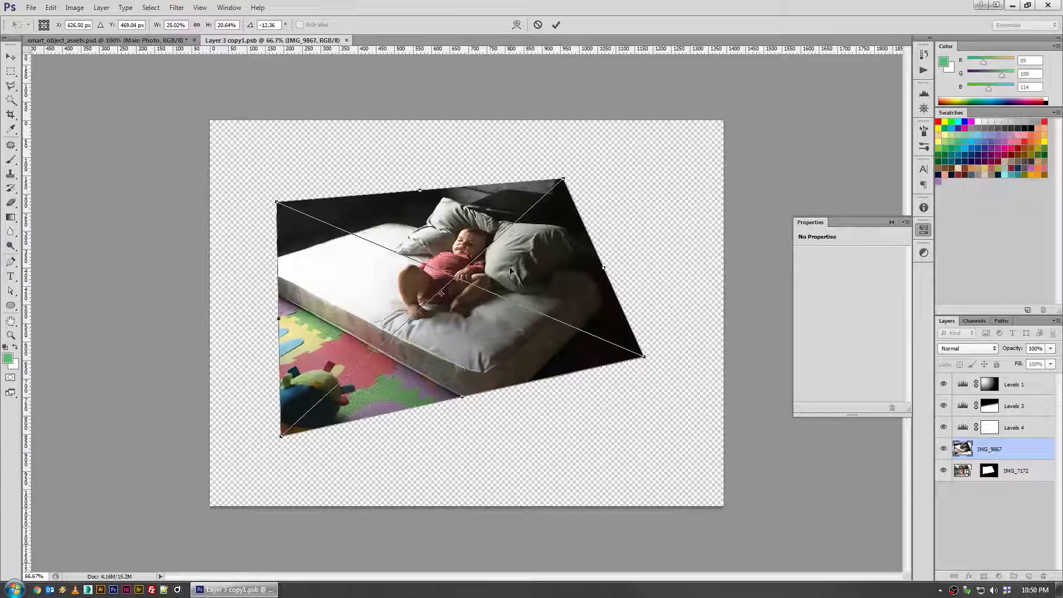
{"action": "key", "text": "Return"}
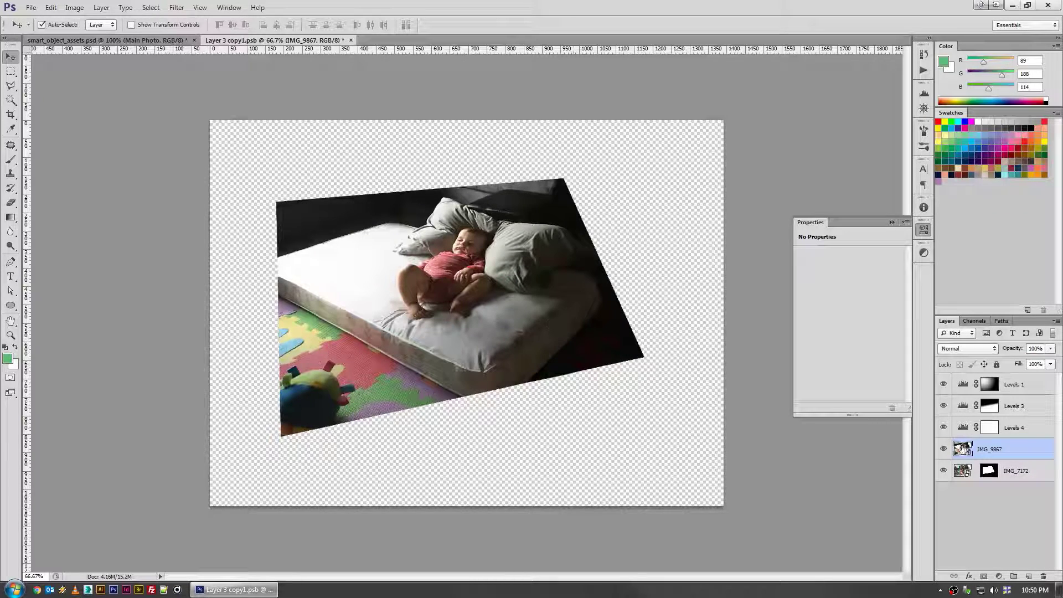
{"action": "left_click_drag", "start_coordinate": [989, 470], "coordinate": [1043, 576]}
{"action": "key", "text": "ctrl+s"}
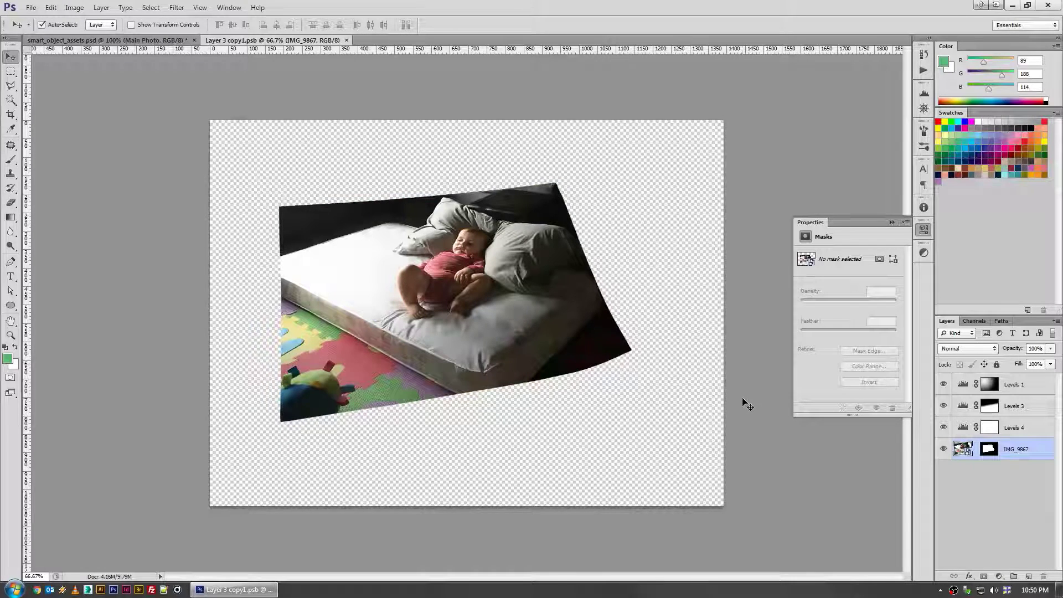
{"action": "key", "text": "ctrl+w"}
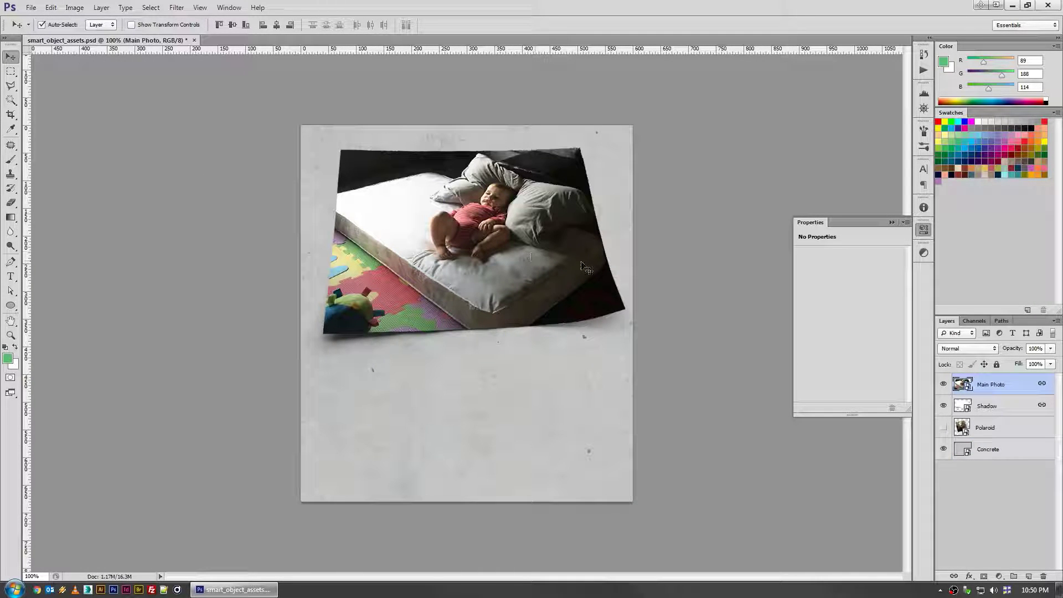
Check the updated main photo, show the Polaroid, and move it right and slightly down.
{"action": "left_click", "coordinate": [943, 383]}
{"action": "left_click", "coordinate": [943, 384]}
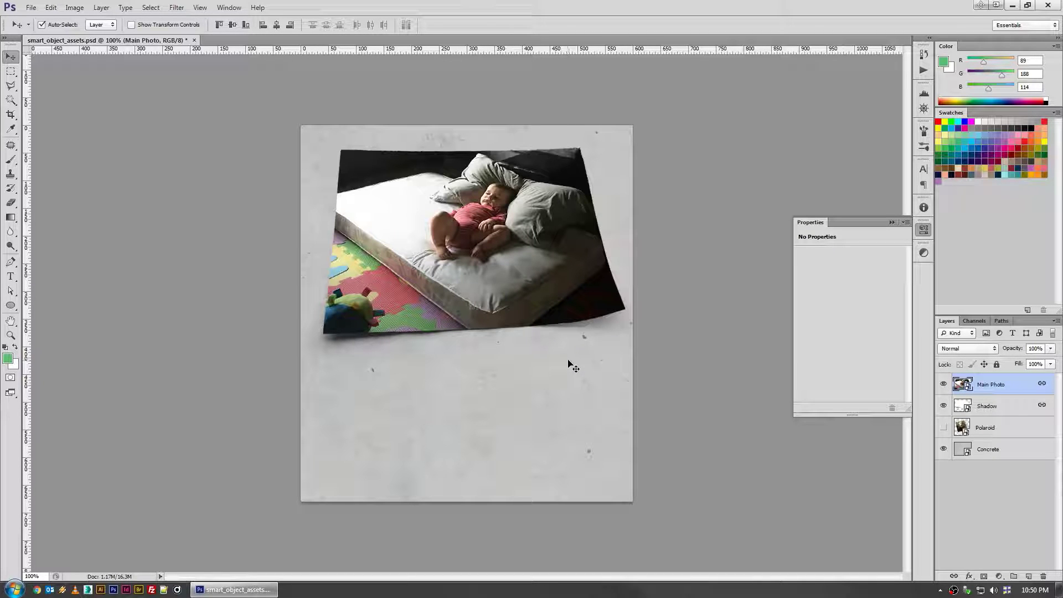
{"action": "left_click", "coordinate": [943, 427]}
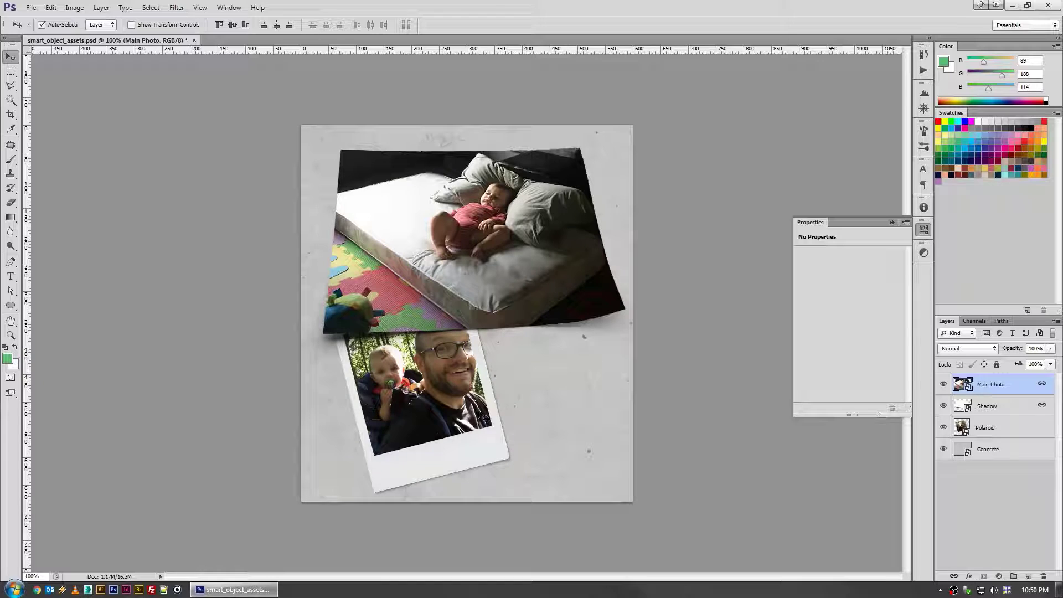
{"action": "left_click_drag", "start_coordinate": [483, 438], "coordinate": [526, 425]}
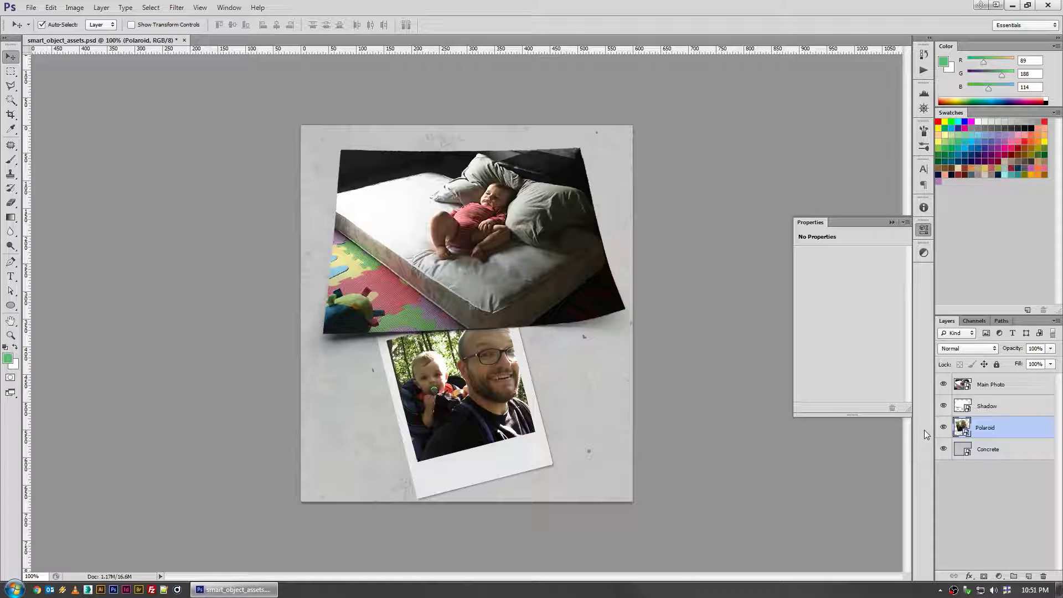
Try a 0° rotation on the polaroid, cancel the transform, and open its smart object contents.
{"action": "key", "text": "ctrl+t"}
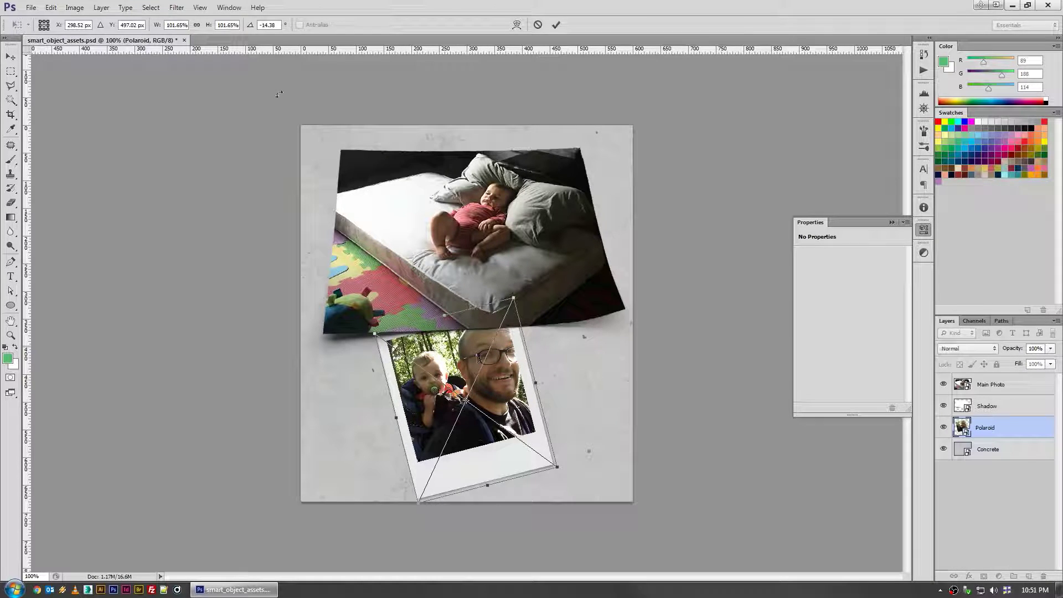
{"action": "double_click", "coordinate": [269, 24]}
{"action": "type", "text": "0"}
{"action": "key", "text": "Return"}
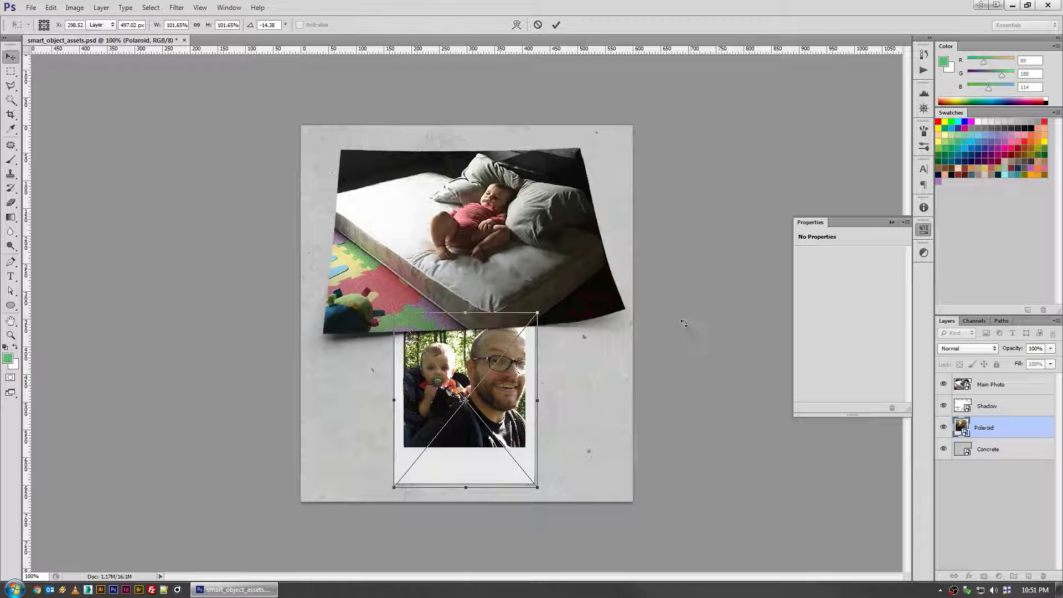
{"action": "key", "text": "Escape"}
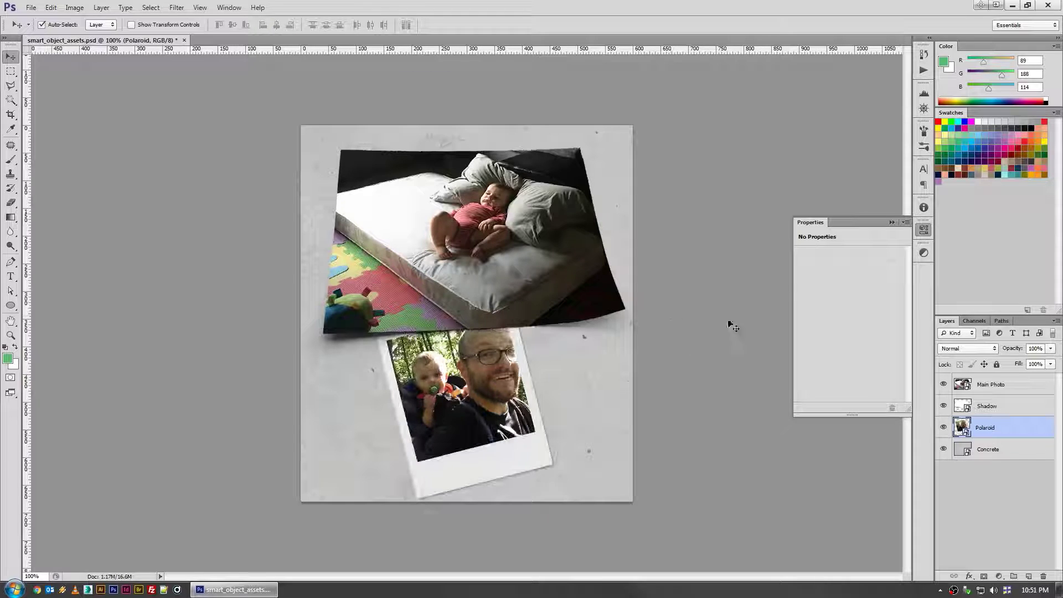
{"action": "double_click", "coordinate": [961, 427]}
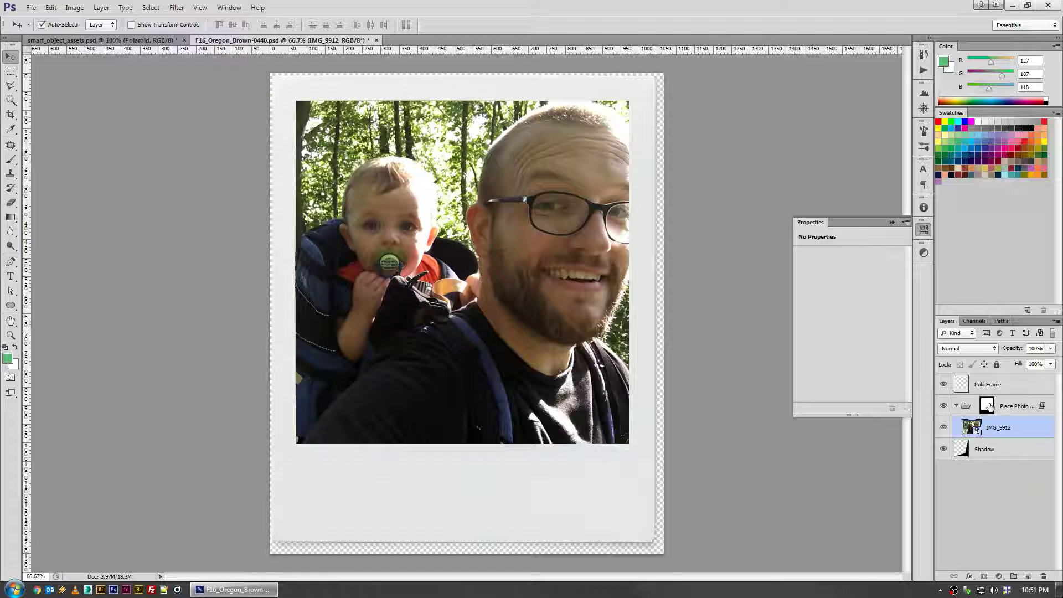
Toggle the Polo Frame and frame Shadow layers on and off to inspect them.
{"action": "left_click", "coordinate": [980, 385]}
{"action": "left_click", "coordinate": [943, 384]}
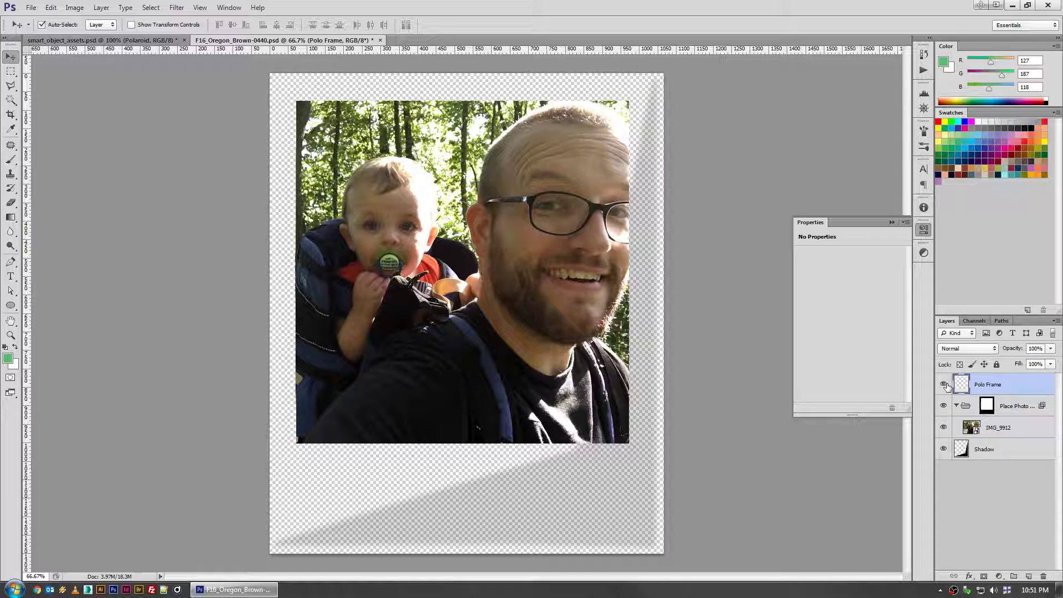
{"action": "left_click", "coordinate": [943, 384]}
{"action": "left_click", "coordinate": [994, 449]}
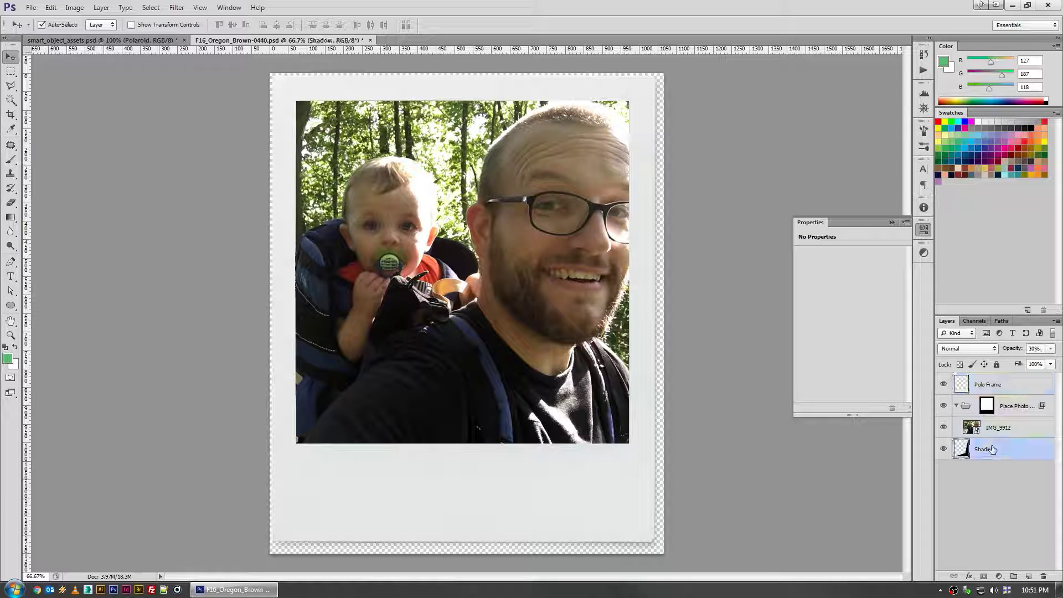
{"action": "left_click", "coordinate": [943, 448]}
{"action": "left_click", "coordinate": [943, 449]}
{"action": "left_click", "coordinate": [943, 449]}
{"action": "left_click", "coordinate": [943, 449]}
{"action": "left_click", "coordinate": [993, 429]}
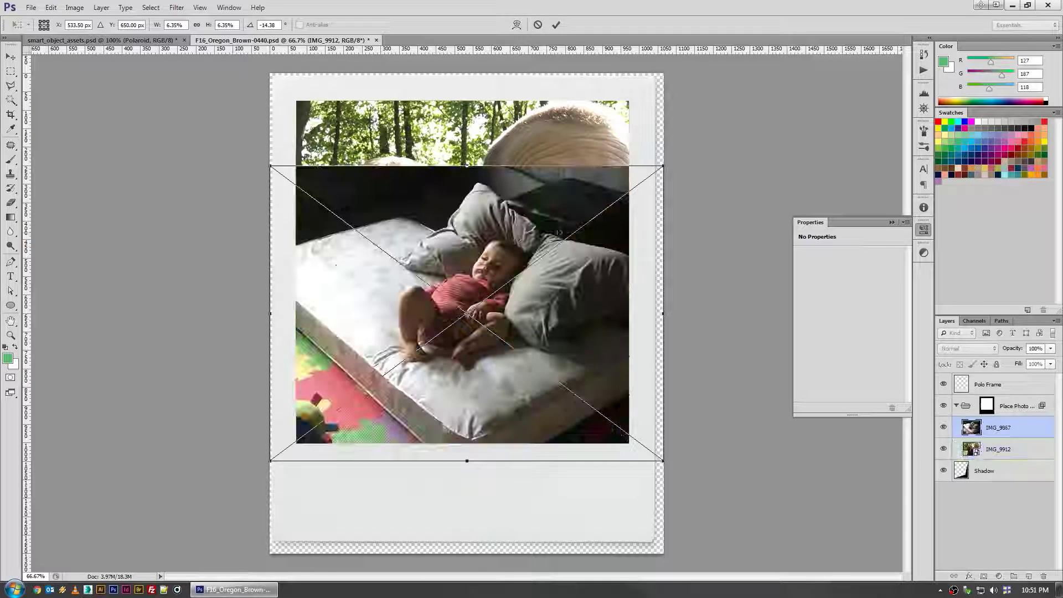
Enlarge the placed bed photo to fill the frame, delete IMG_9912, then save and close.
{"action": "left_click_drag", "start_coordinate": [682, 160], "coordinate": [734, 93]}
{"action": "key", "text": "Return"}
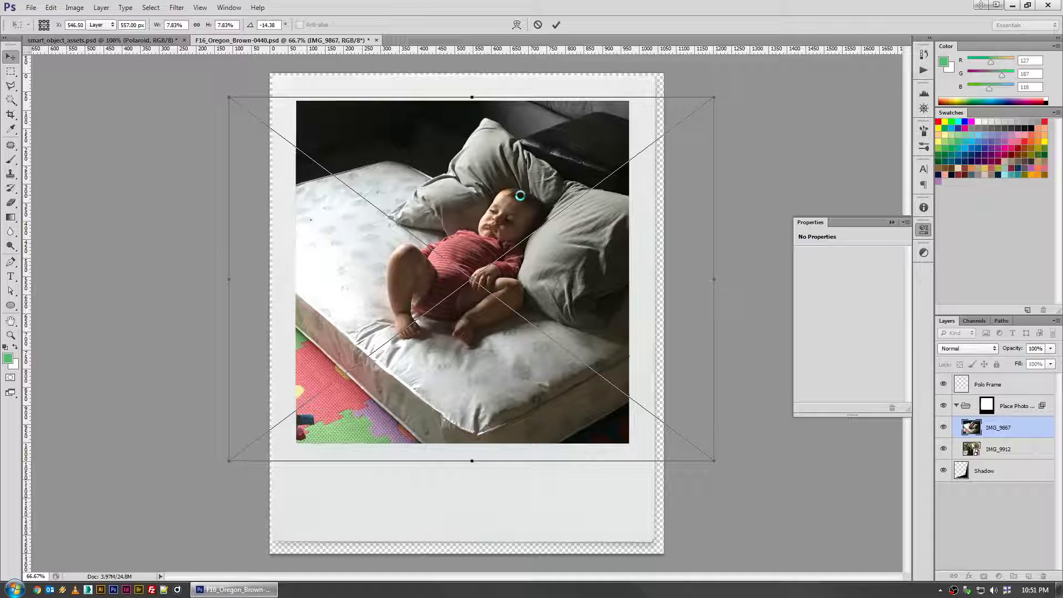
{"action": "left_click", "coordinate": [1005, 451]}
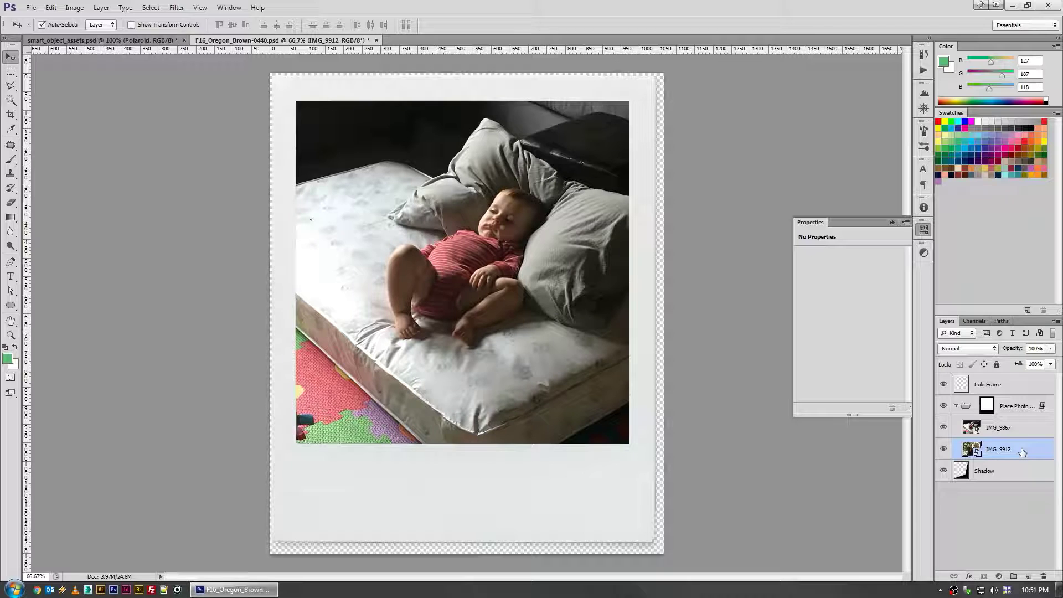
{"action": "left_click_drag", "start_coordinate": [1028, 451], "coordinate": [1043, 576]}
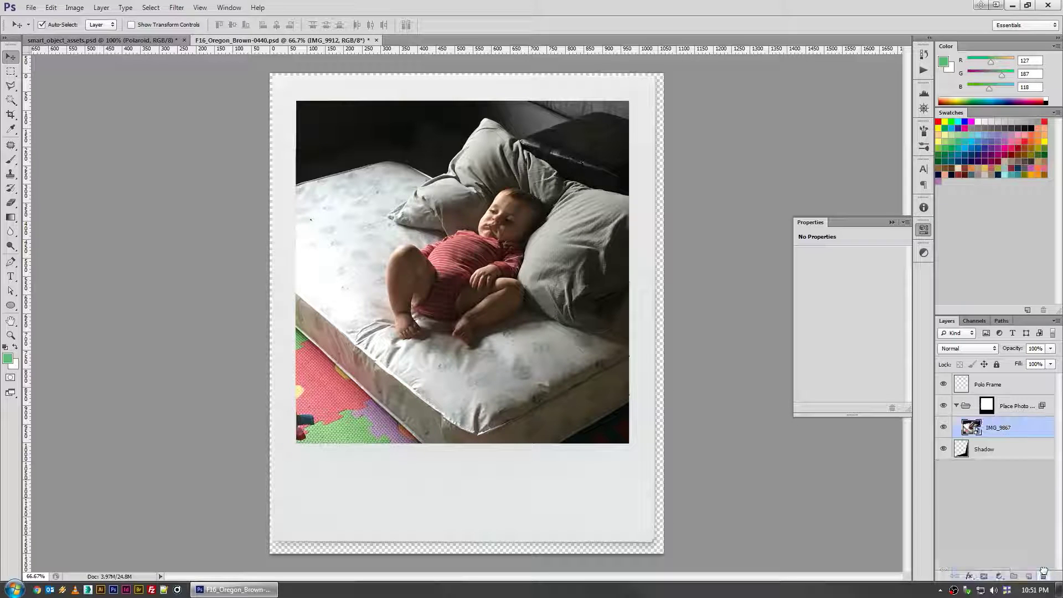
{"action": "key", "text": "ctrl+s"}
{"action": "key", "text": "ctrl+w"}
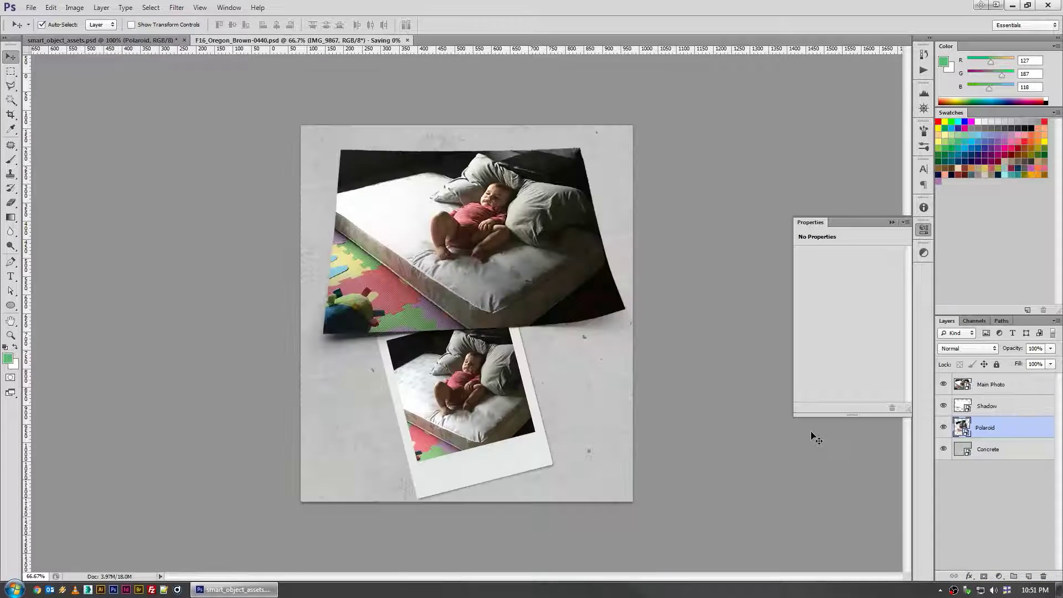
Make a New Smart Object via Copy of the Polaroid, shift it right, and open its contents.
{"action": "left_click_drag", "start_coordinate": [488, 431], "coordinate": [484, 431]}
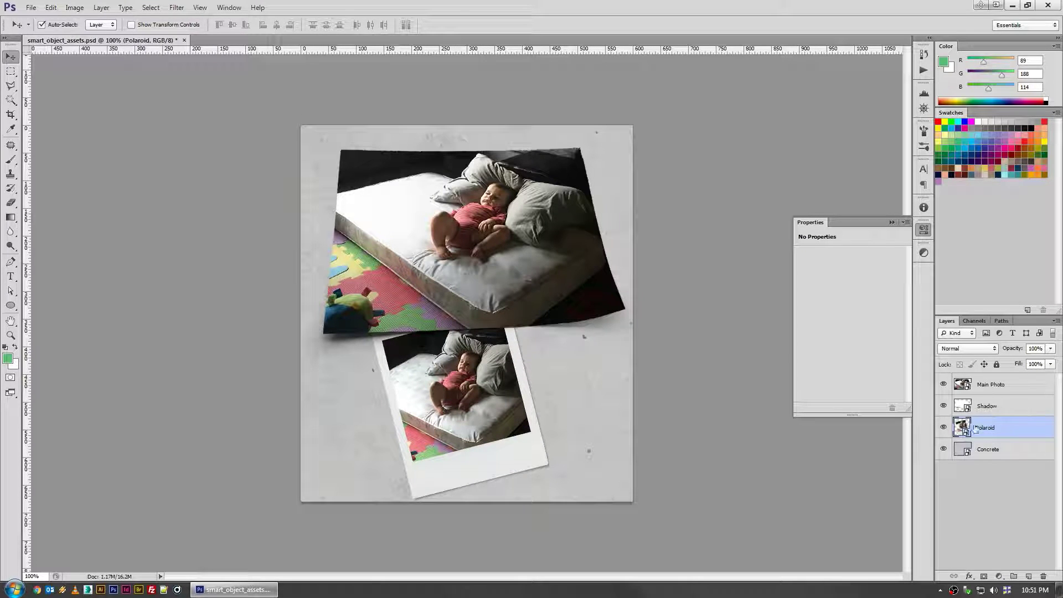
{"action": "right_click", "coordinate": [996, 429]}
{"action": "left_click", "coordinate": [997, 98]}
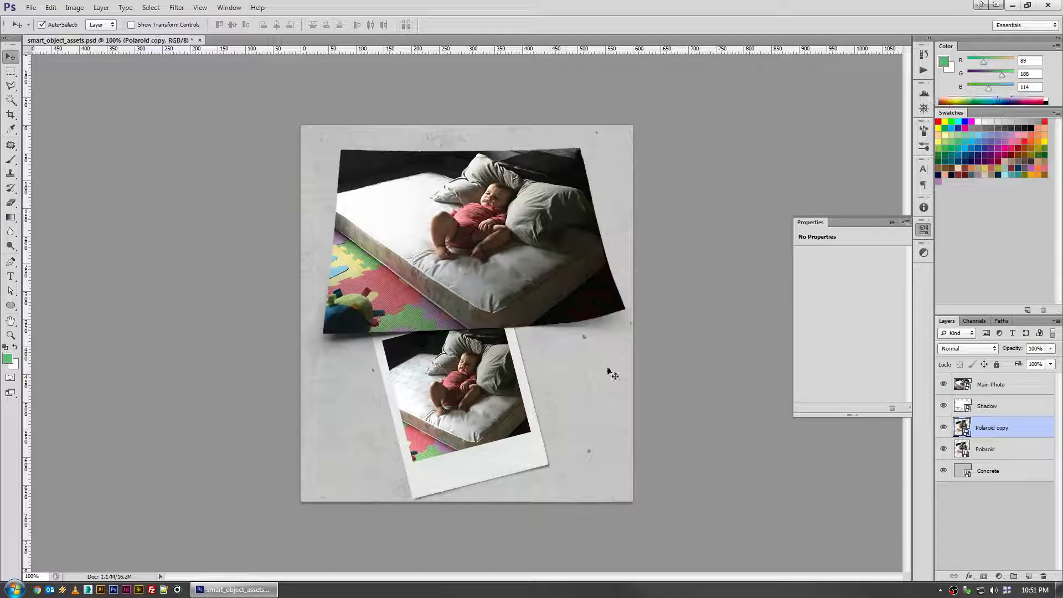
{"action": "left_click_drag", "start_coordinate": [501, 418], "coordinate": [578, 412]}
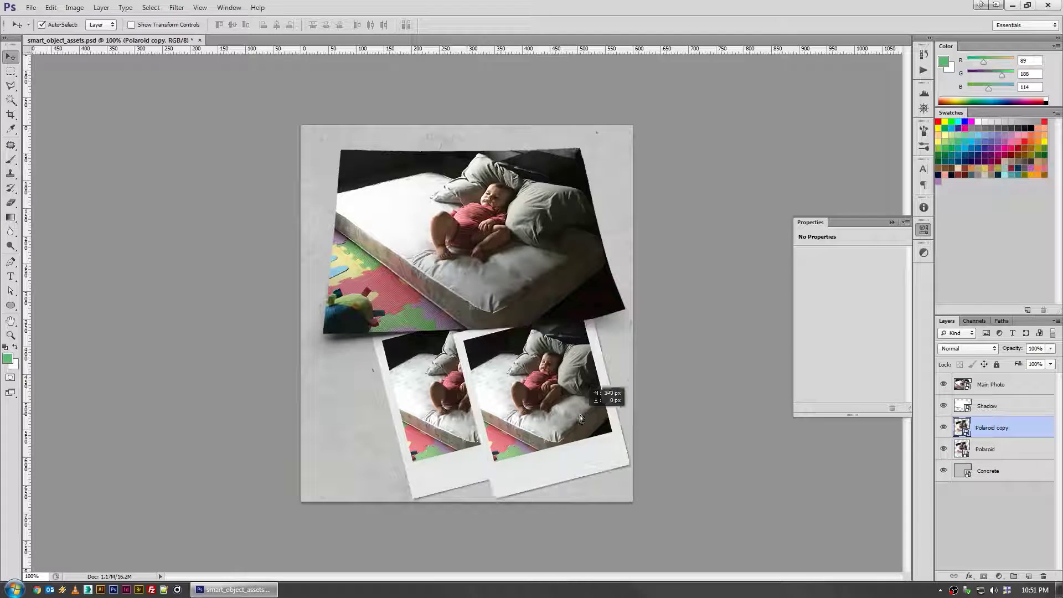
{"action": "double_click", "coordinate": [963, 428]}
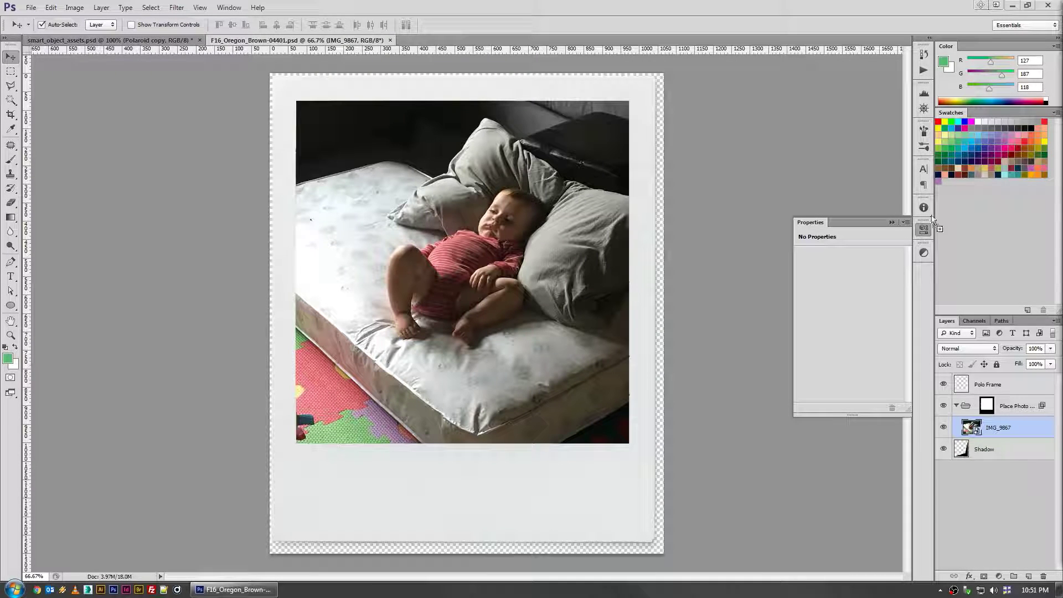
Fit the placed IMG_7172 photo into the frame window, delete the old IMG_9867 layer, and save.
{"action": "key", "text": "ctrl+t"}
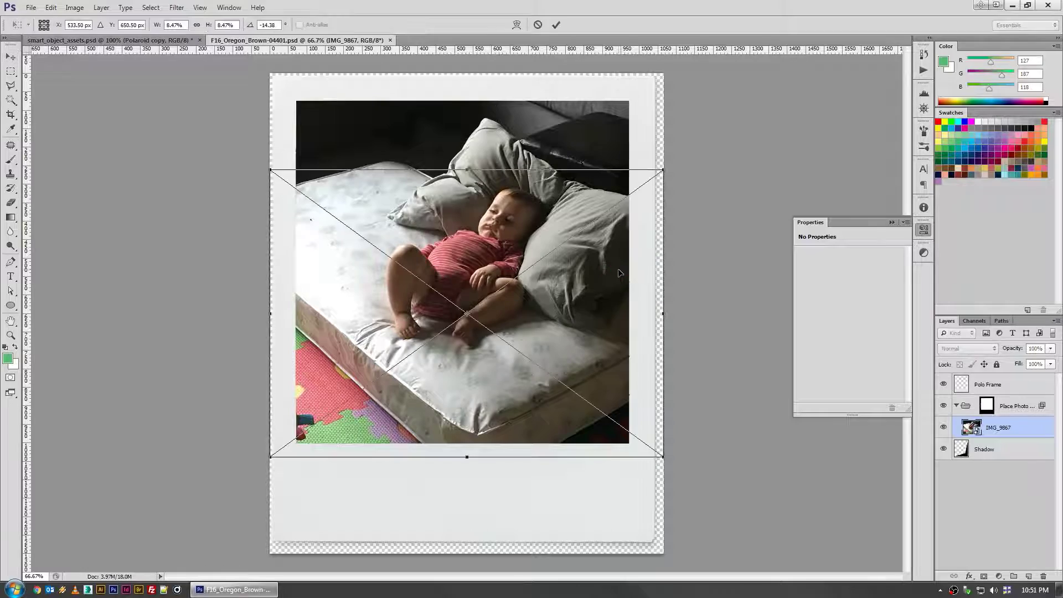
{"action": "key", "text": "Return"}
{"action": "left_click_drag", "start_coordinate": [663, 170], "coordinate": [814, 118]}
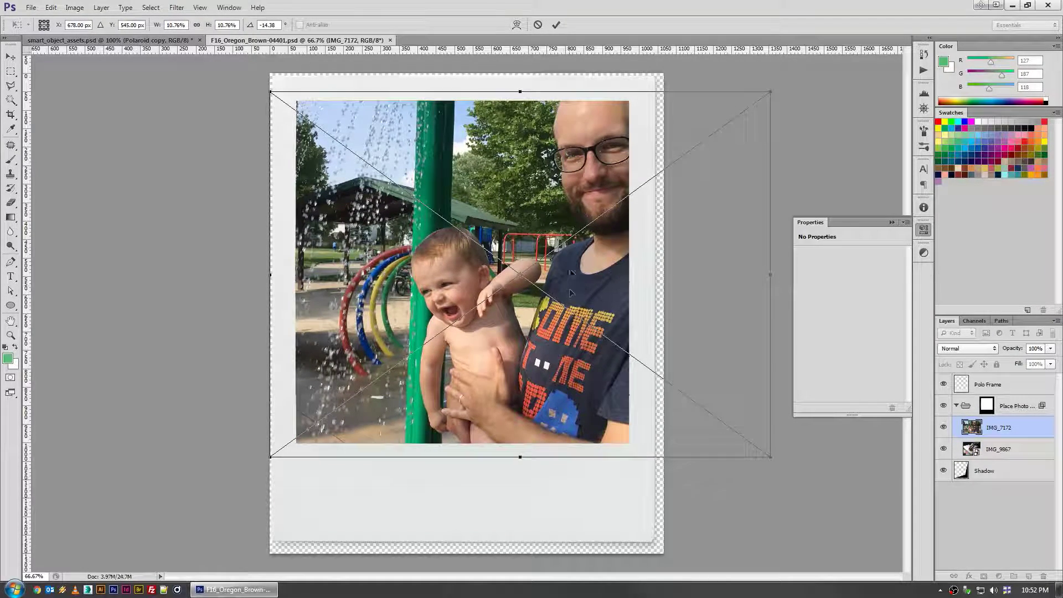
{"action": "left_click_drag", "start_coordinate": [572, 293], "coordinate": [553, 246]}
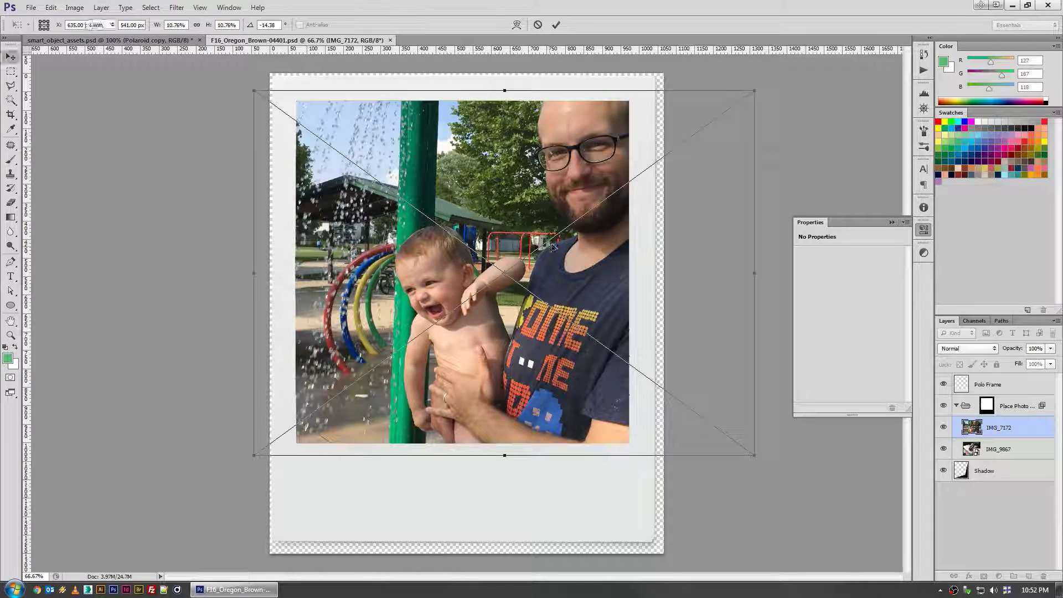
{"action": "key", "text": "Return"}
{"action": "left_click_drag", "start_coordinate": [997, 449], "coordinate": [1044, 576]}
{"action": "key", "text": "ctrl+s"}
Back in the collage, move the second polaroid up-left and rotate it closer to level.
{"action": "key", "text": "ctrl+w"}
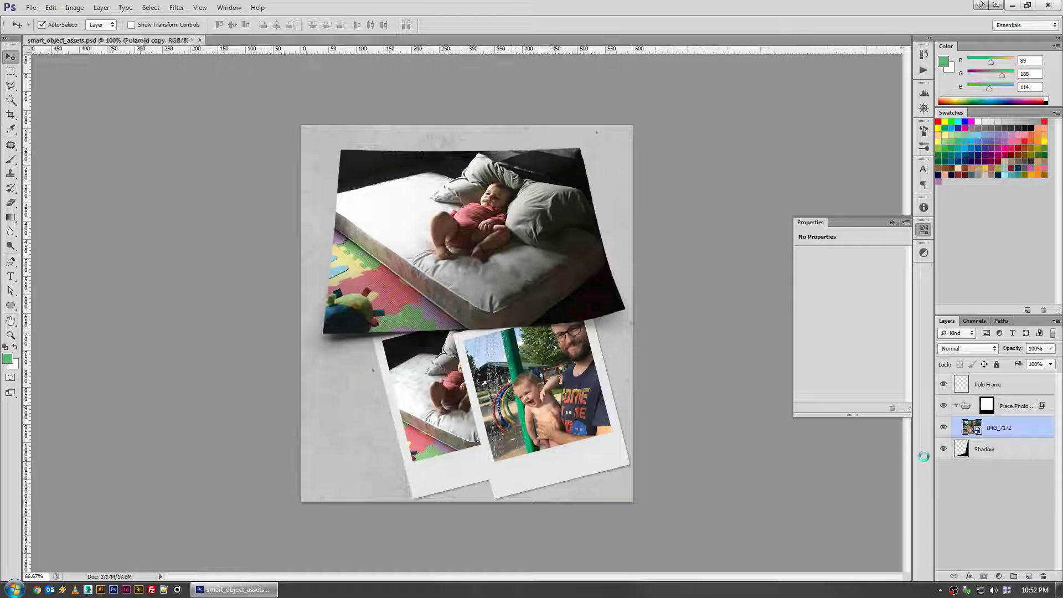
{"action": "left_click_drag", "start_coordinate": [570, 447], "coordinate": [549, 427]}
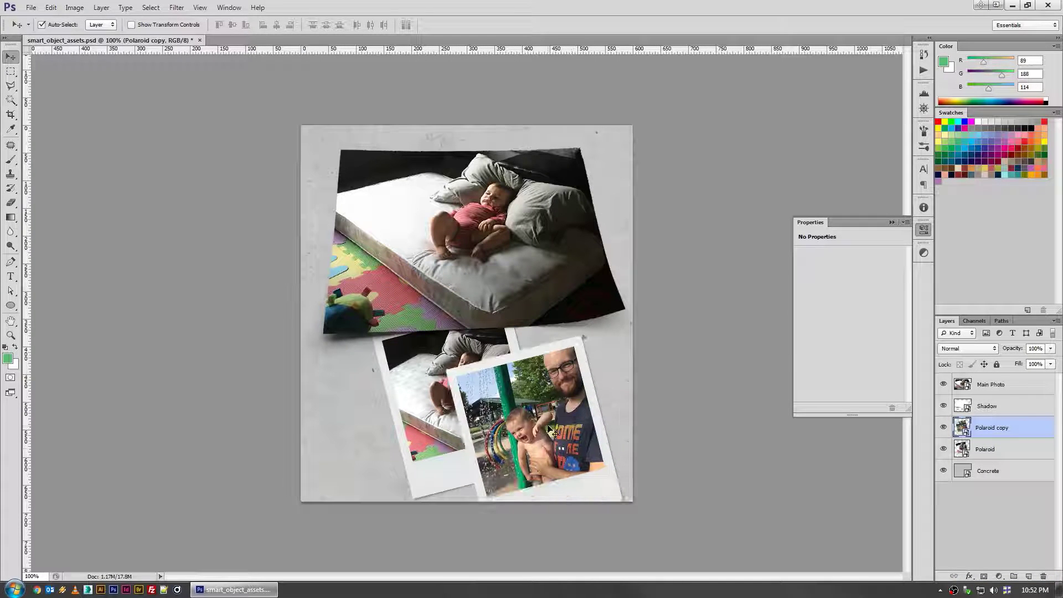
{"action": "key", "text": "ctrl+t"}
{"action": "left_click_drag", "start_coordinate": [636, 332], "coordinate": [672, 308]}
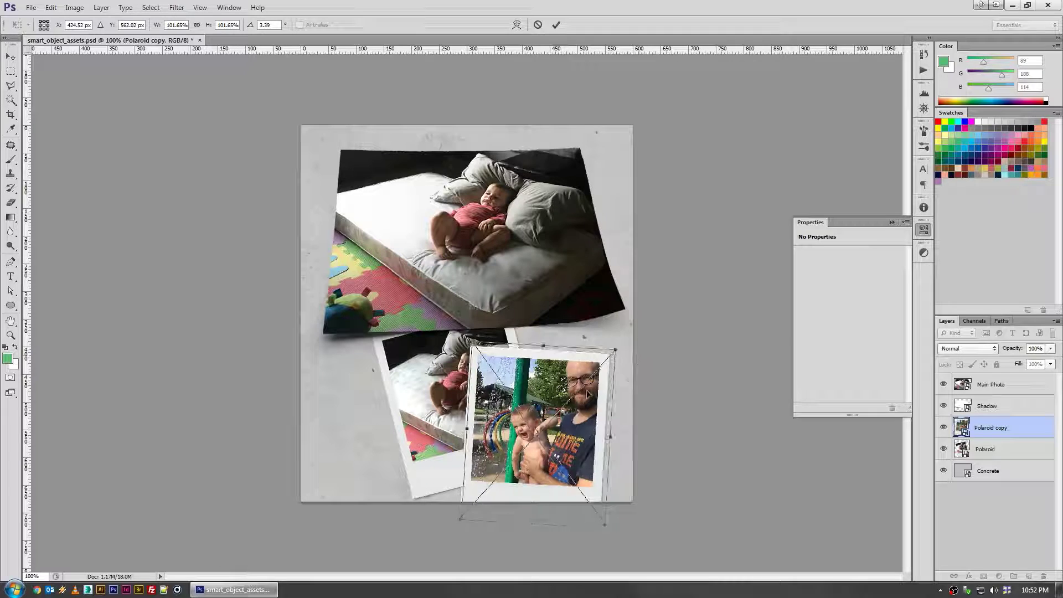
{"action": "key", "text": "Return"}
Reposition both polaroids so they overlap beneath the main photo, then select Main Photo.
{"action": "left_click_drag", "start_coordinate": [411, 411], "coordinate": [367, 413]}
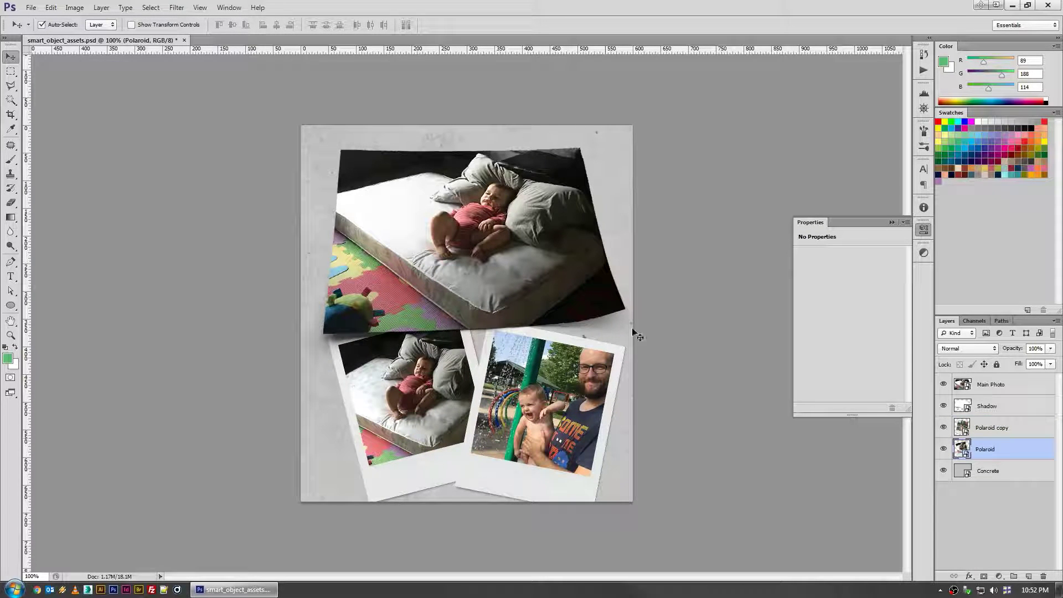
{"action": "left_click_drag", "start_coordinate": [546, 362], "coordinate": [570, 393]}
{"action": "mouse_move", "coordinate": [435, 424]}
{"action": "left_mouse_down"}
{"action": "mouse_move", "coordinate": [459, 459]}
{"action": "mouse_move", "coordinate": [419, 388]}
{"action": "mouse_move", "coordinate": [433, 439]}
{"action": "left_mouse_up"}
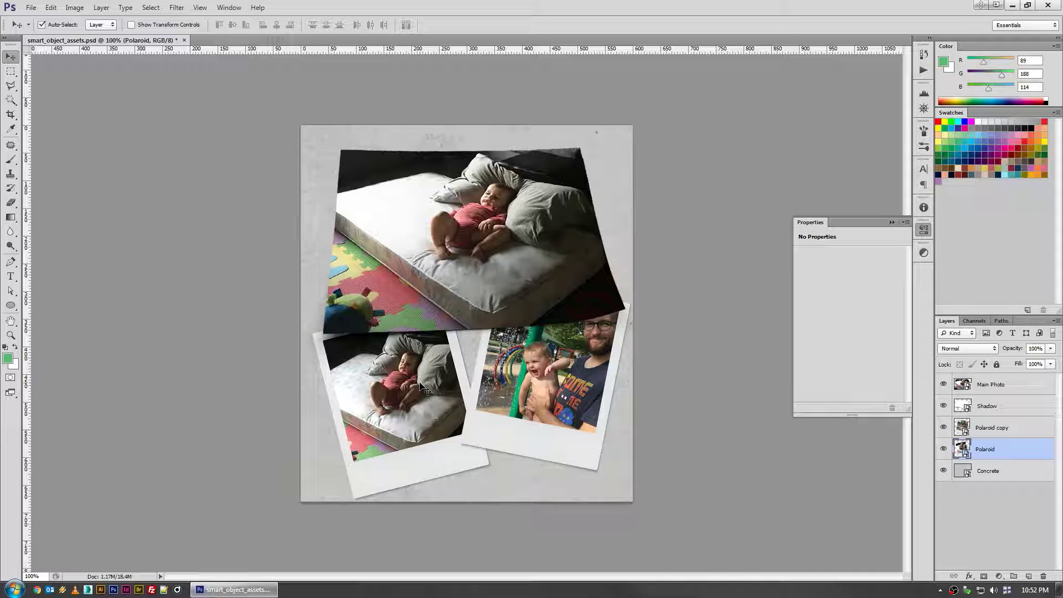
{"action": "left_click_drag", "start_coordinate": [419, 384], "coordinate": [429, 402]}
{"action": "left_click", "coordinate": [529, 377]}
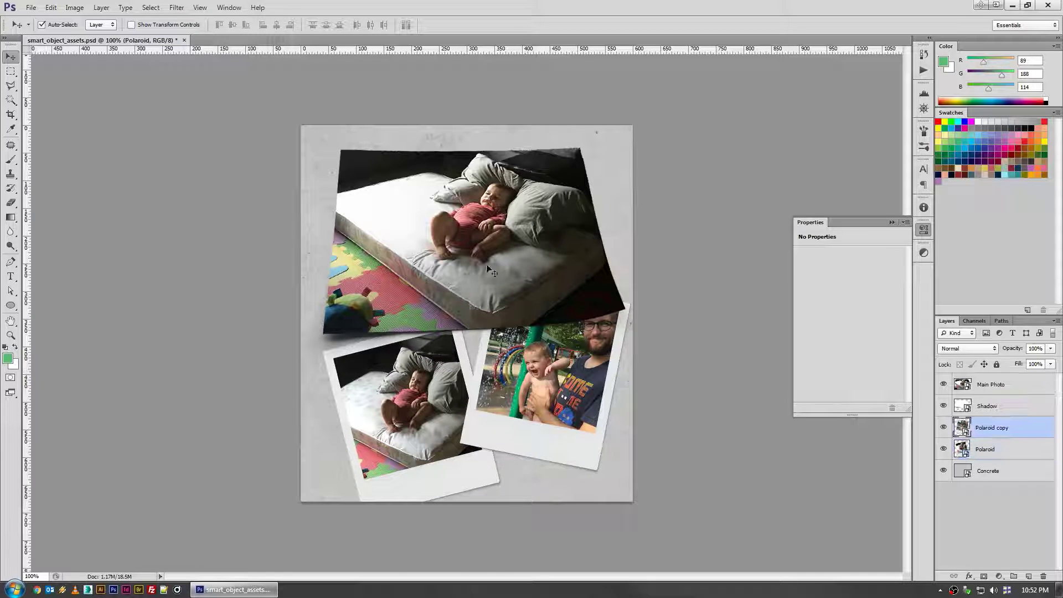
{"action": "left_click", "coordinate": [477, 232], "text": "shift"}
{"action": "left_click", "coordinate": [477, 231]}
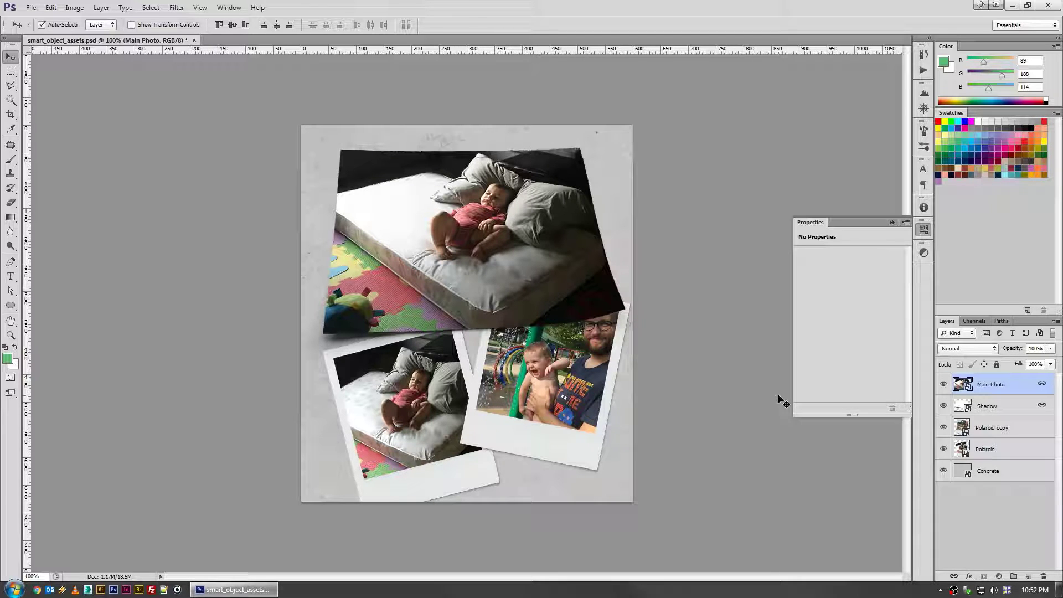
{"action": "double_click", "coordinate": [962, 431]}
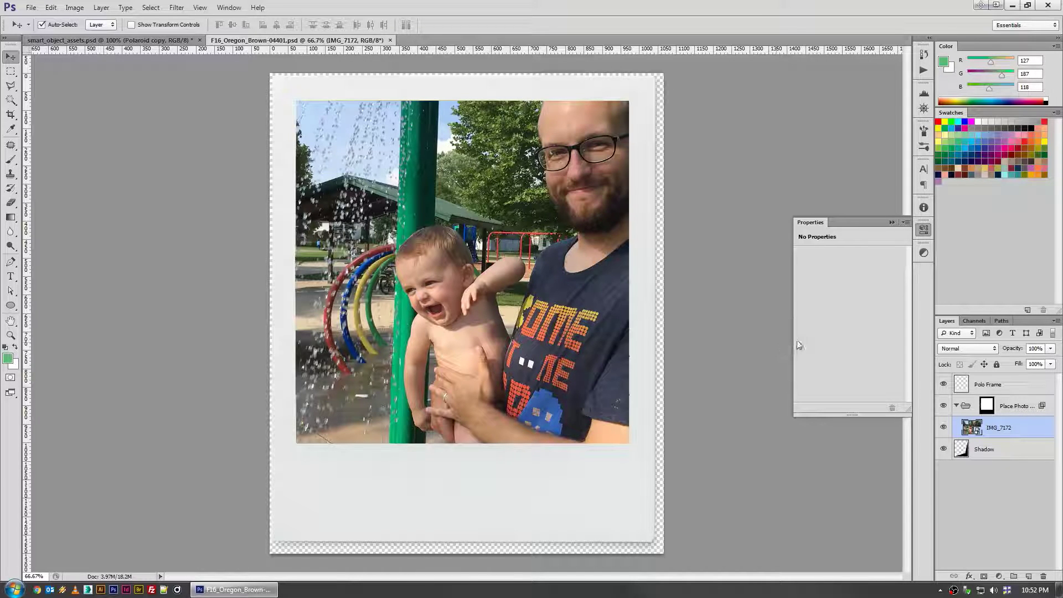
{"action": "key", "text": "ctrl+w"}
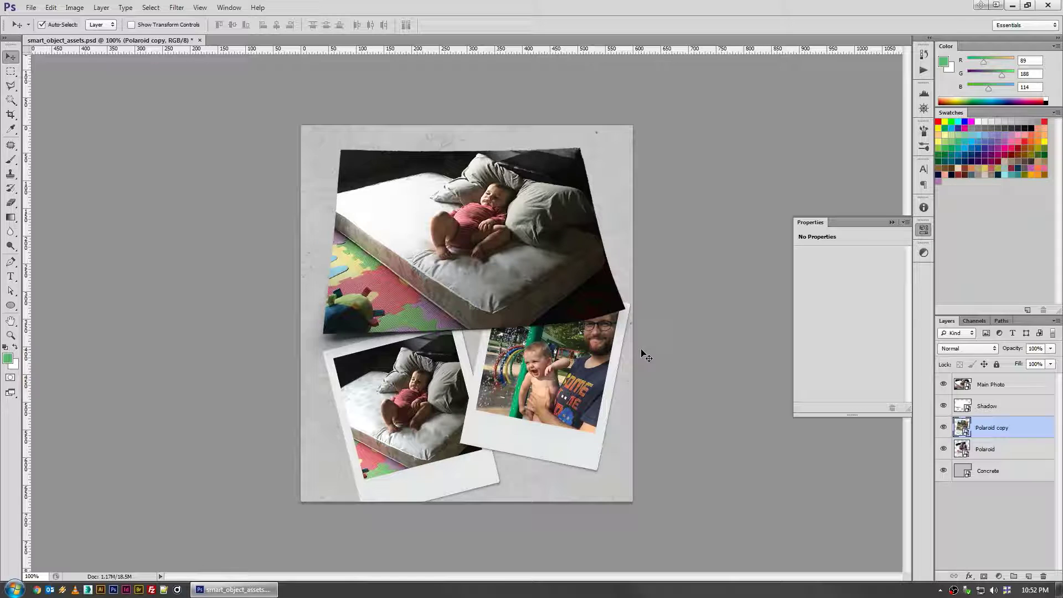